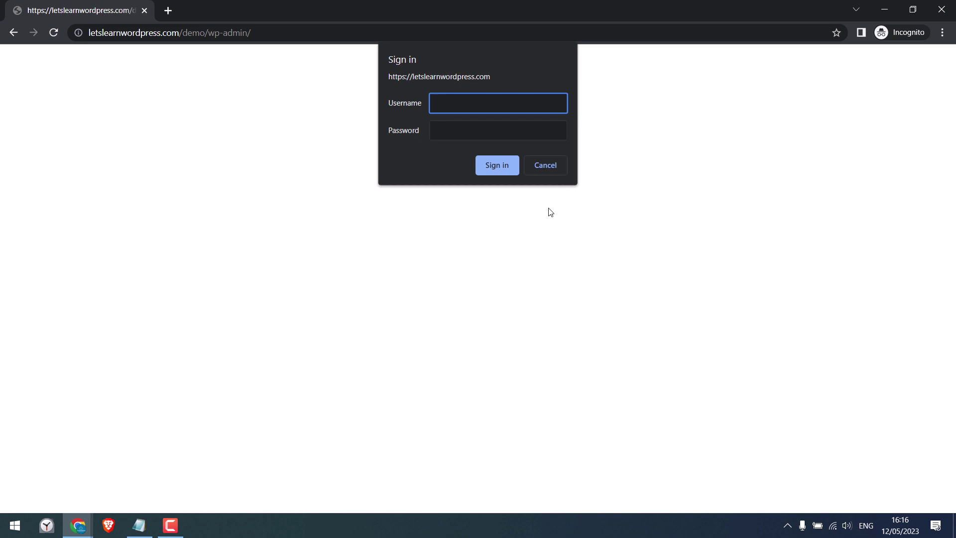
Step: Enter a throwaway username and password into the wp-admin Sign in prompt
type("dasdsa")
key("Tab")
type("dasd")
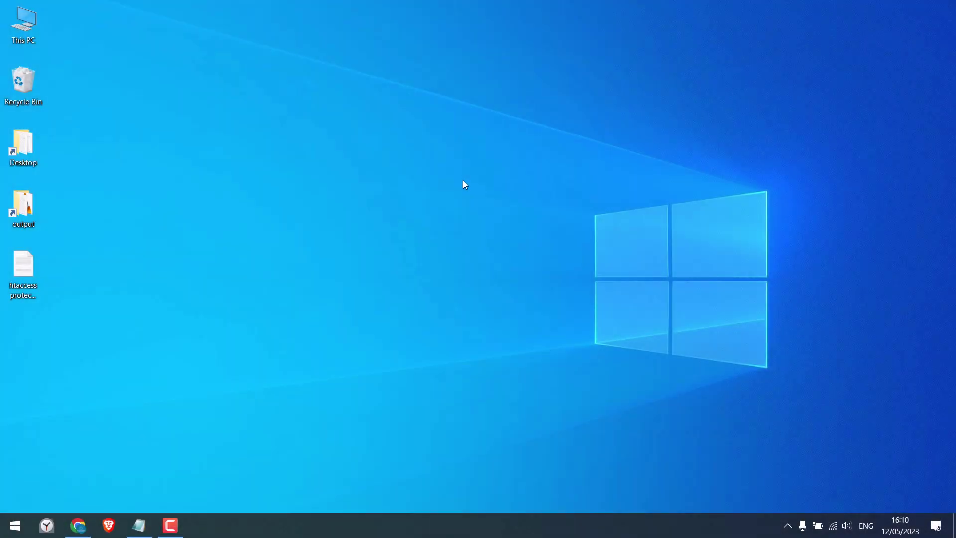
Step: Load the demo site's address with wp-admin appended in Chrome
left_click(78, 525)
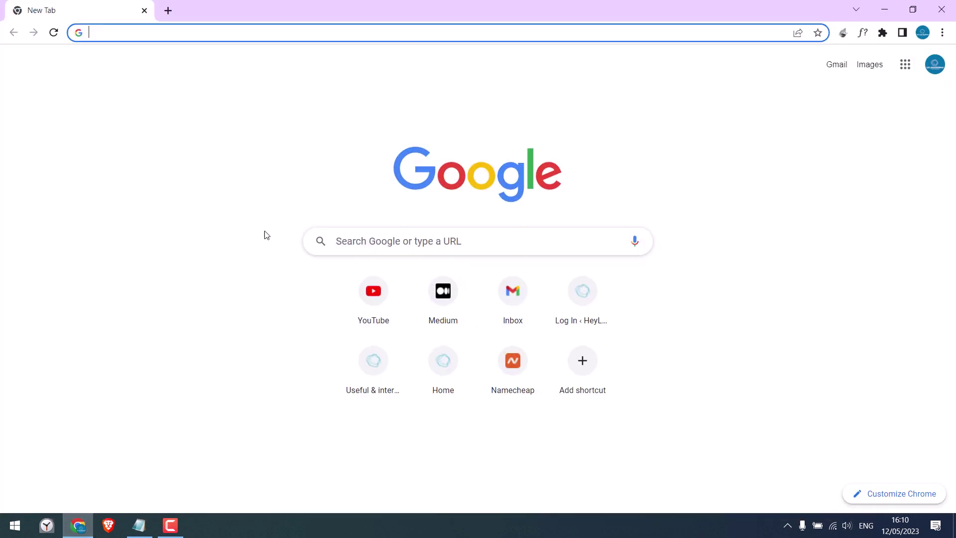
type("https://letslearnwordpress.com/demo/")
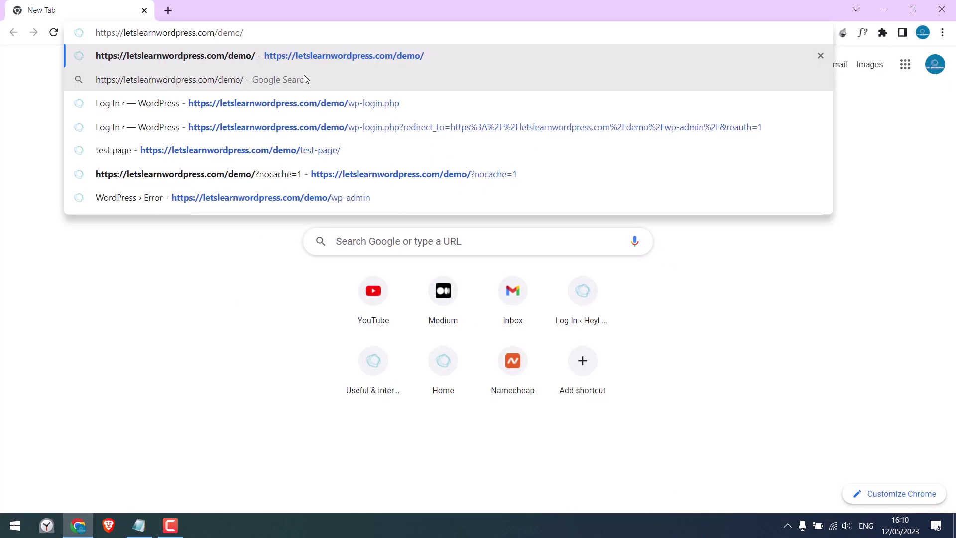
type("wp-admin")
key("Return")
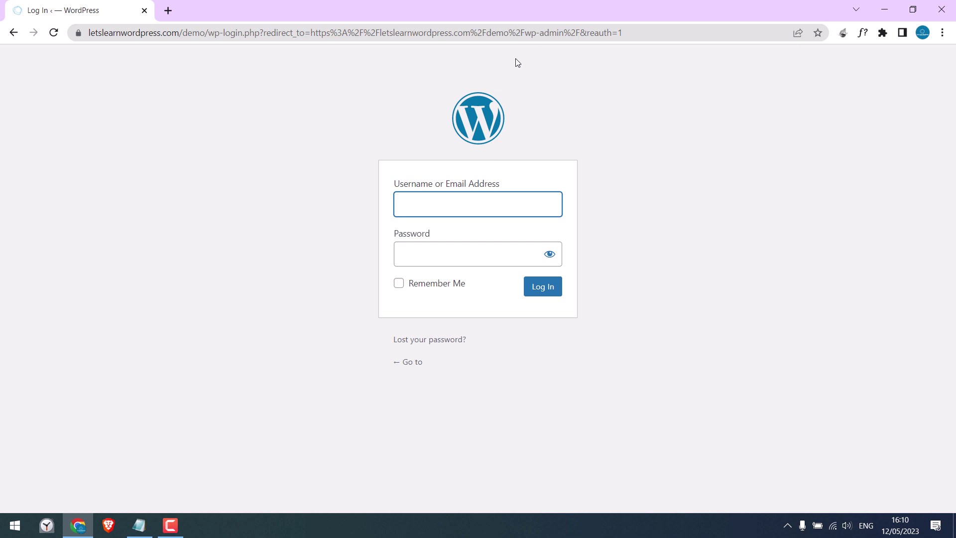
Step: Log in on the wp-admin page with the site's username and password
type("demo")
key("Tab")
type("****************")
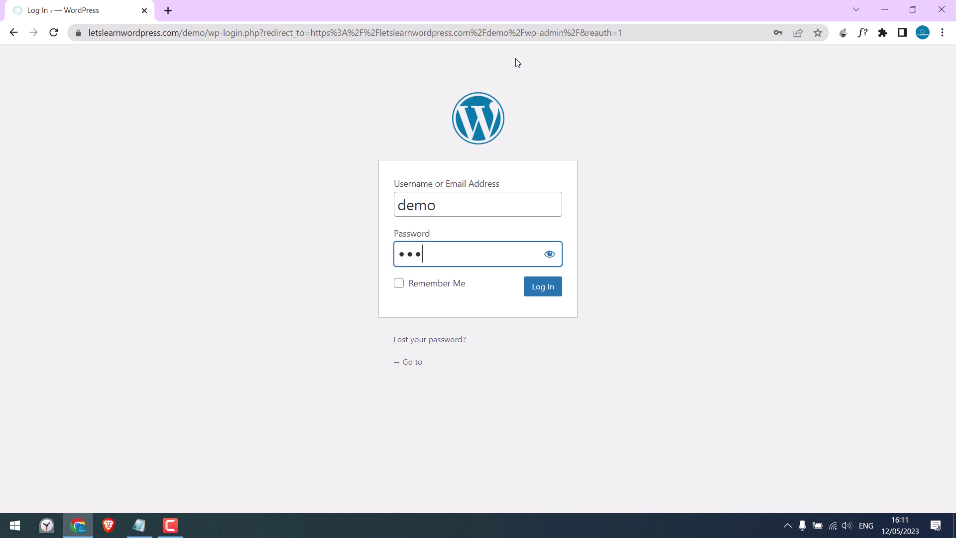
key("Return")
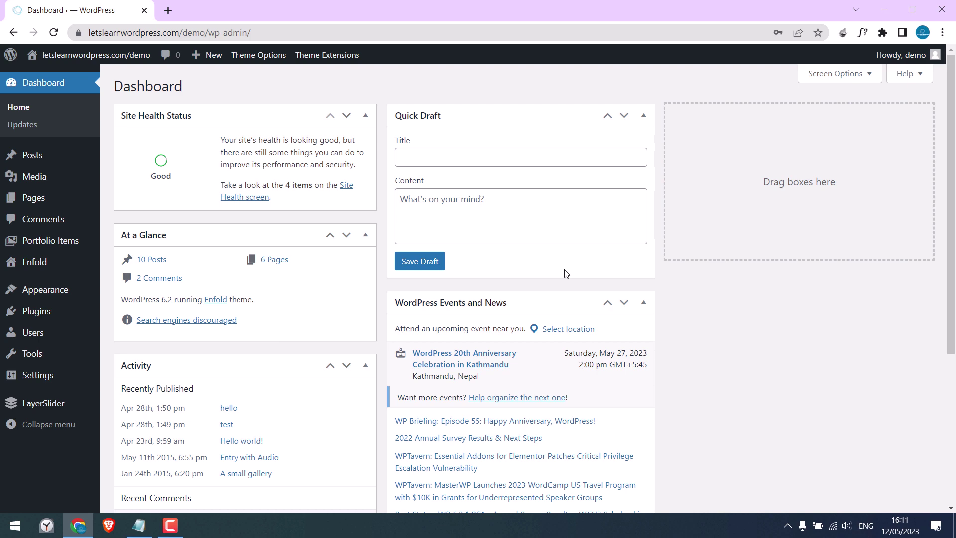
Step: Install and activate the 'file manager' plugin from Plugins > Add New, then open WP File Manager
mouse_move(50, 317)
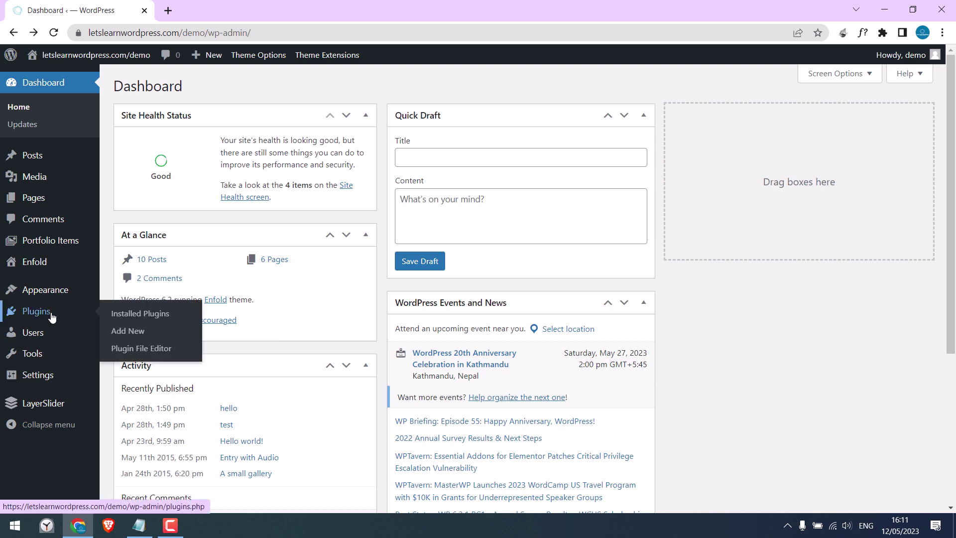
left_click(125, 333)
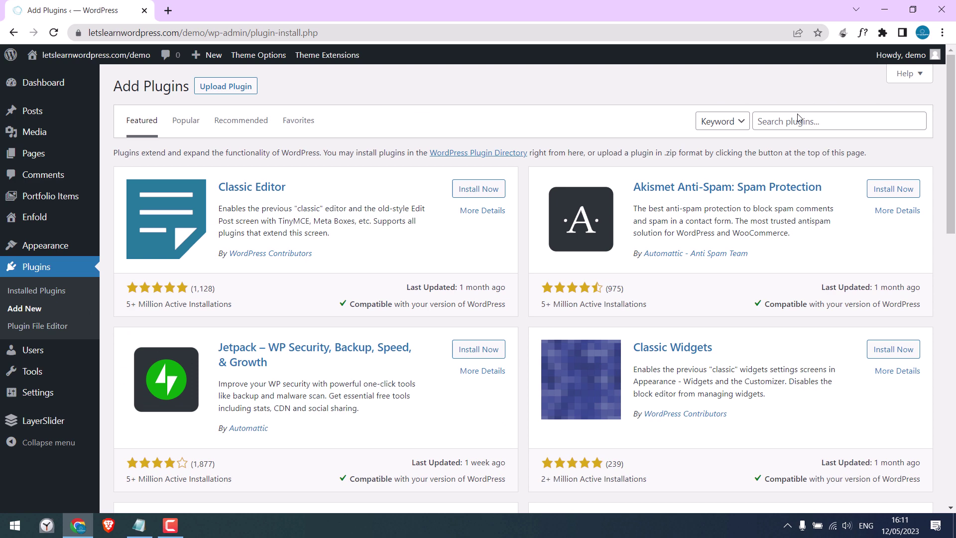
left_click(798, 122)
type("file manager")
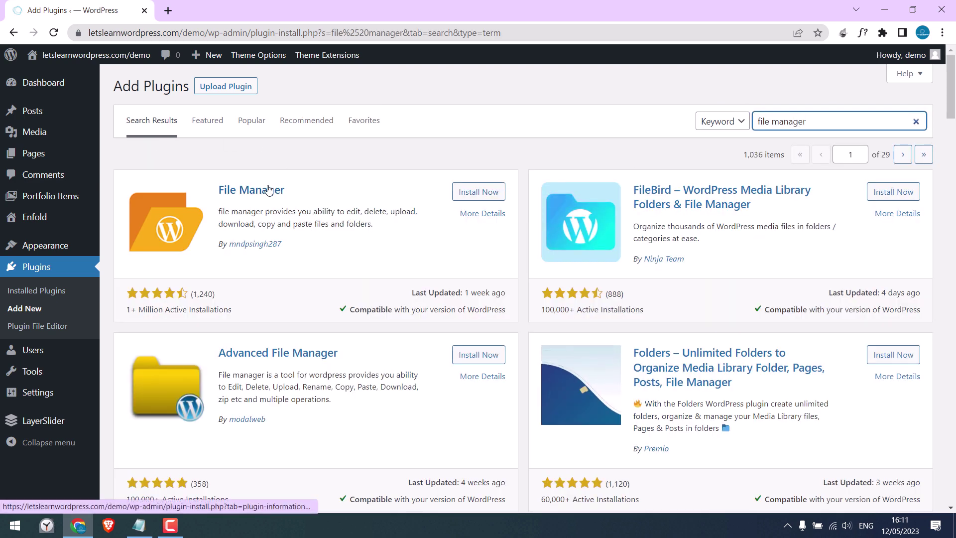
left_click(482, 193)
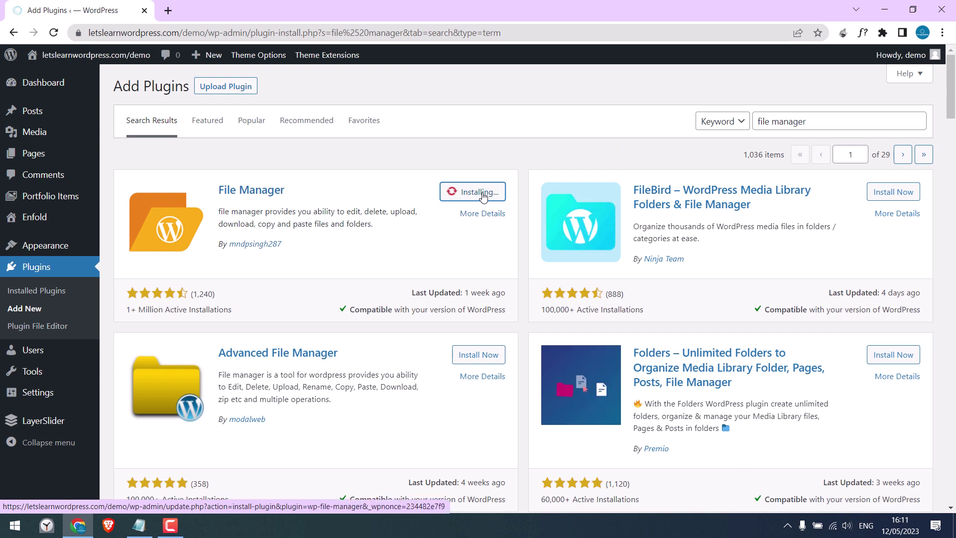
left_click(482, 195)
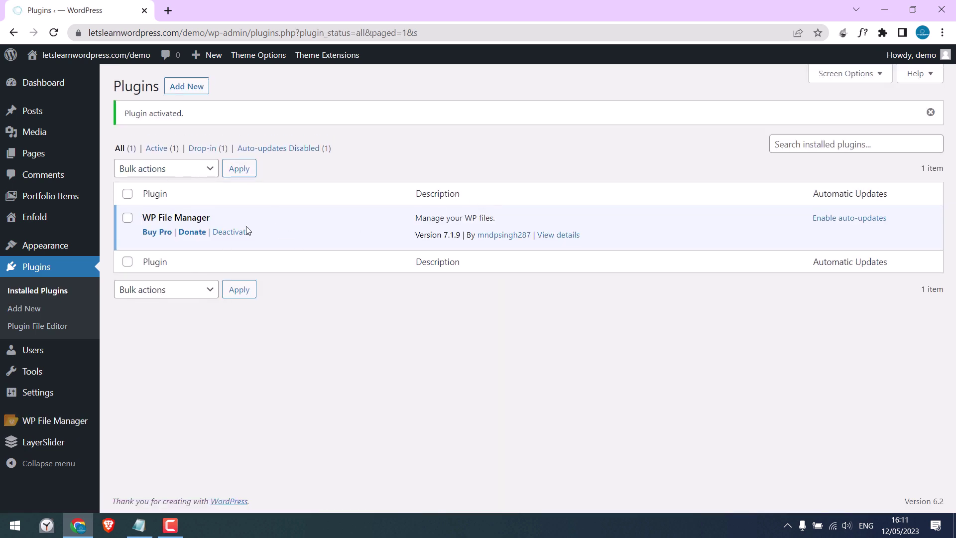
left_click(70, 423)
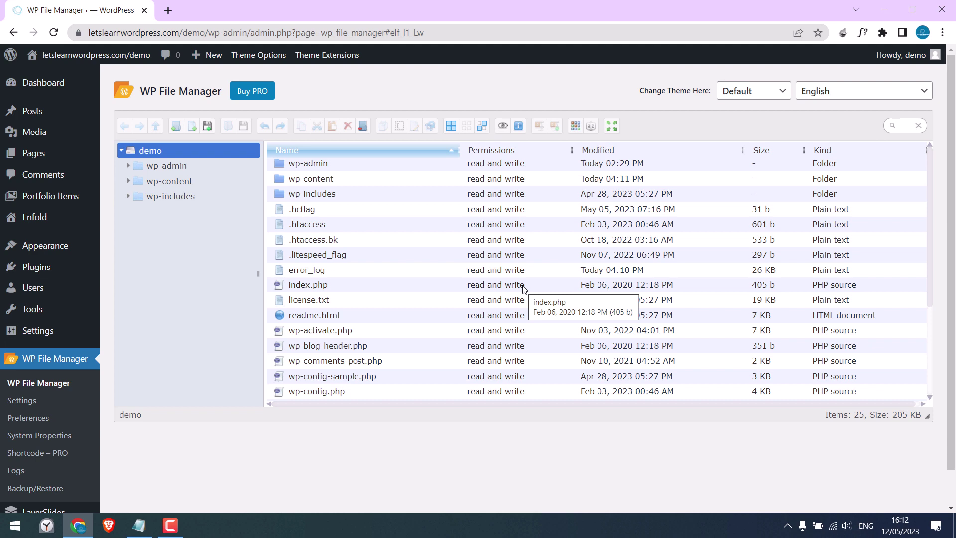
Step: Bring the 'htaccess protect folder' notes in Notepad to the front
left_click(146, 521)
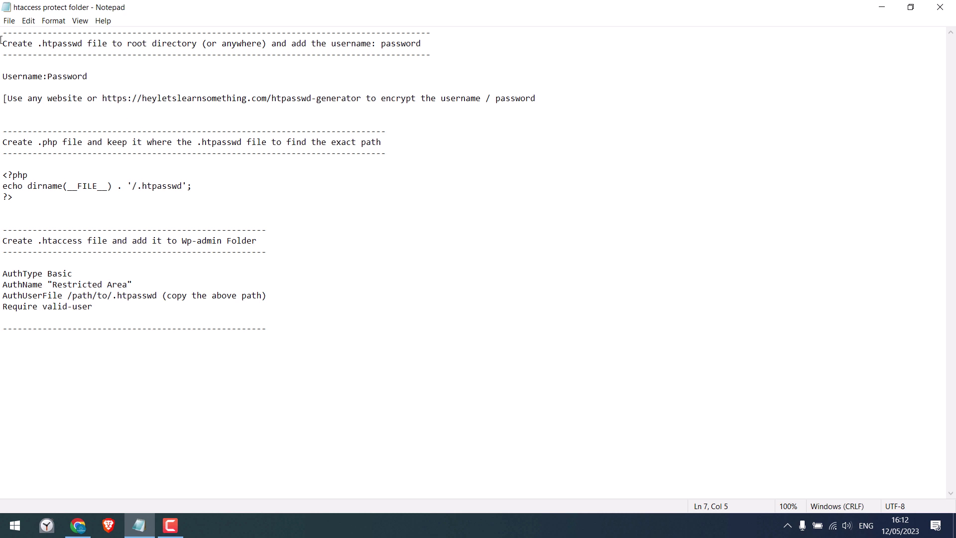
Step: Copy the word 'htpasswd' from line 2 of the notes and minimize Notepad
left_click_drag(3, 44, 91, 42)
left_click(117, 43)
left_click_drag(43, 44, 81, 45)
right_click(80, 44)
left_click(149, 77)
left_click(882, 7)
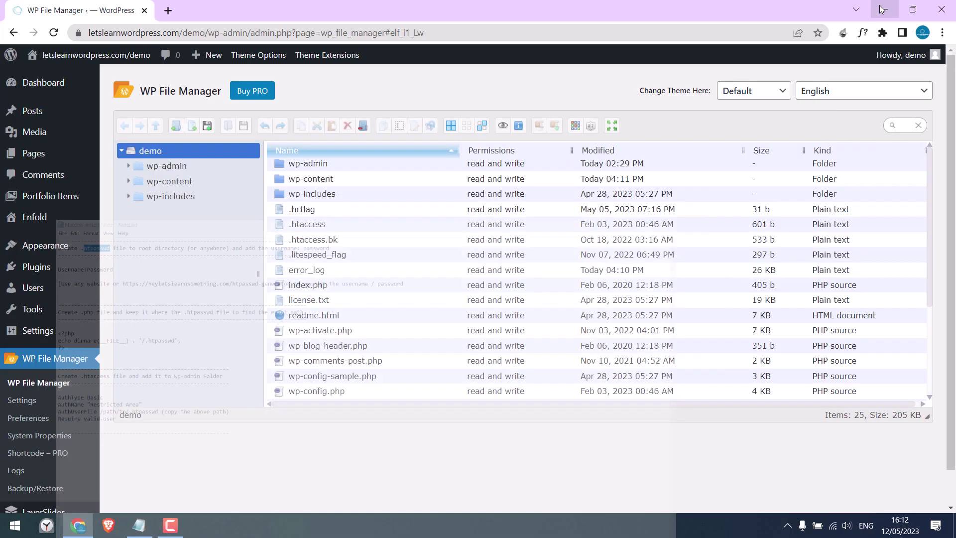
Step: Create a text file named .htpasswd in the site root and open it in Code Editor
left_click(195, 129)
left_click(227, 158)
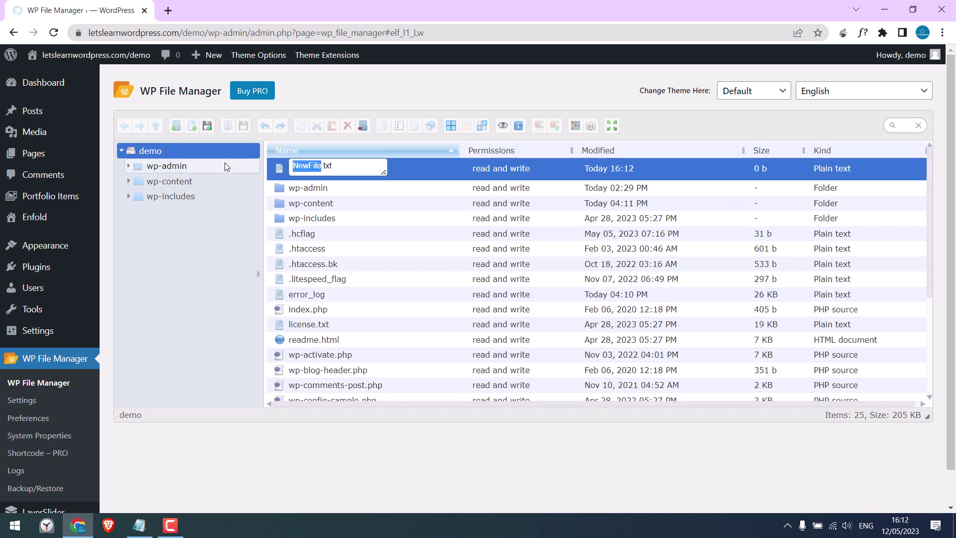
left_click(365, 166)
left_click_drag(365, 165, 273, 164)
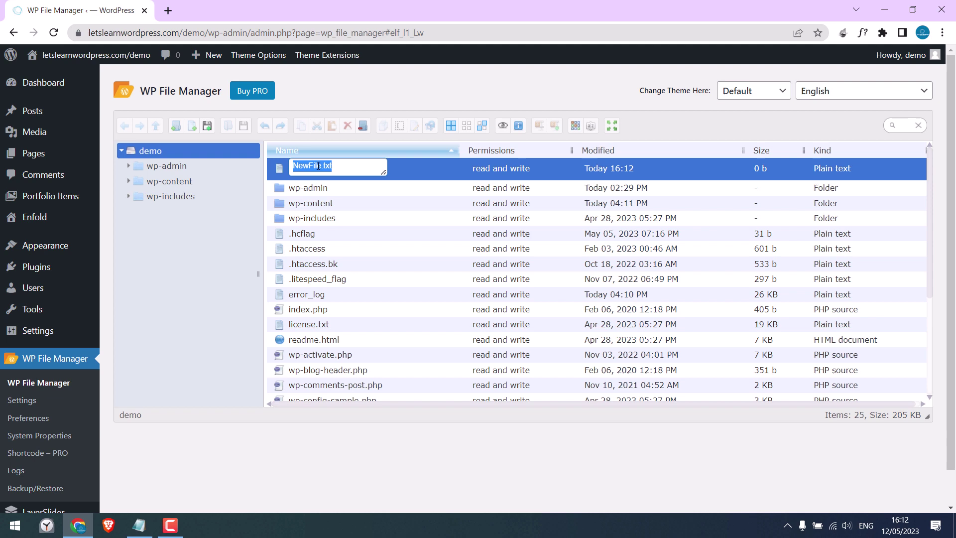
type("htpasswd")
key("Home")
type(".")
key("Return")
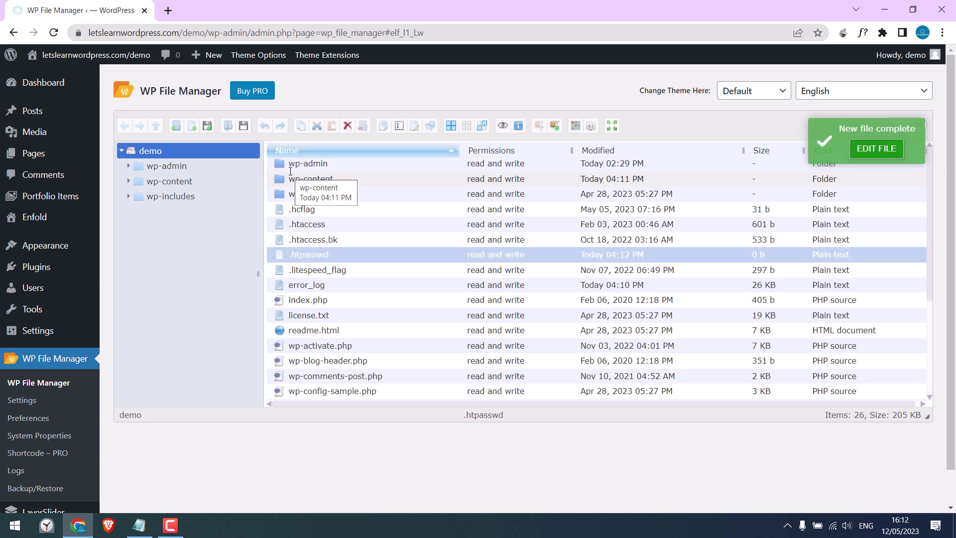
right_click(302, 257)
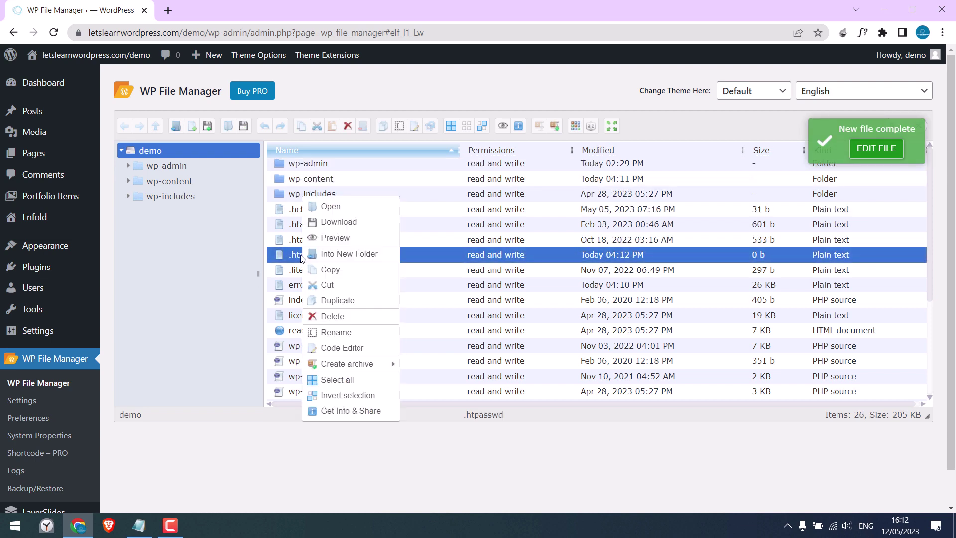
left_click(333, 345)
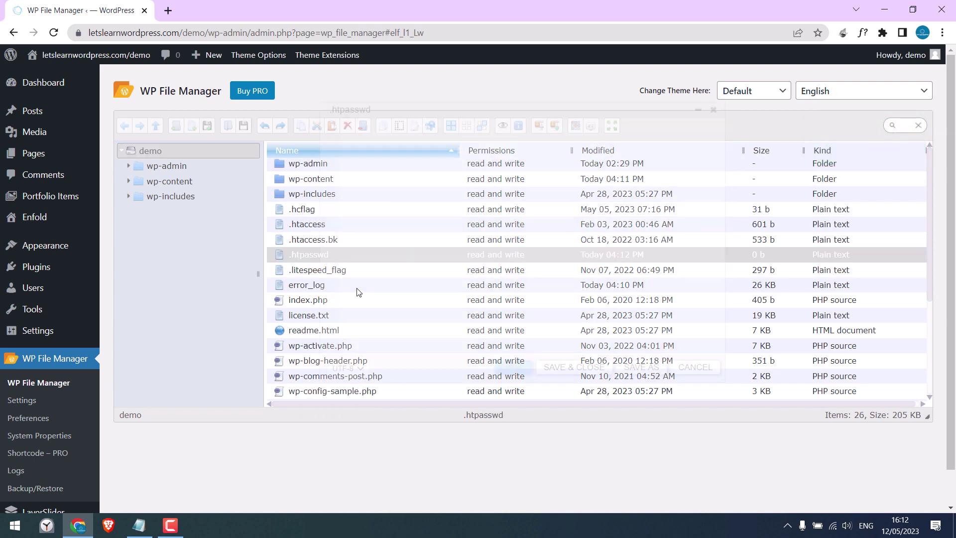
Step: Copy the htpasswd generator web address from the Notepad notes
left_click(140, 524)
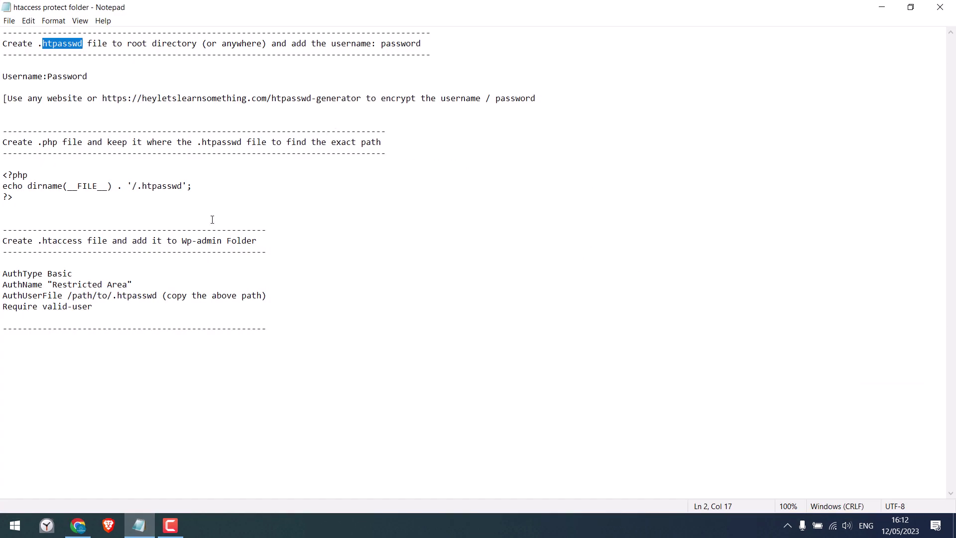
left_click_drag(331, 44, 434, 43)
left_click_drag(3, 76, 112, 79)
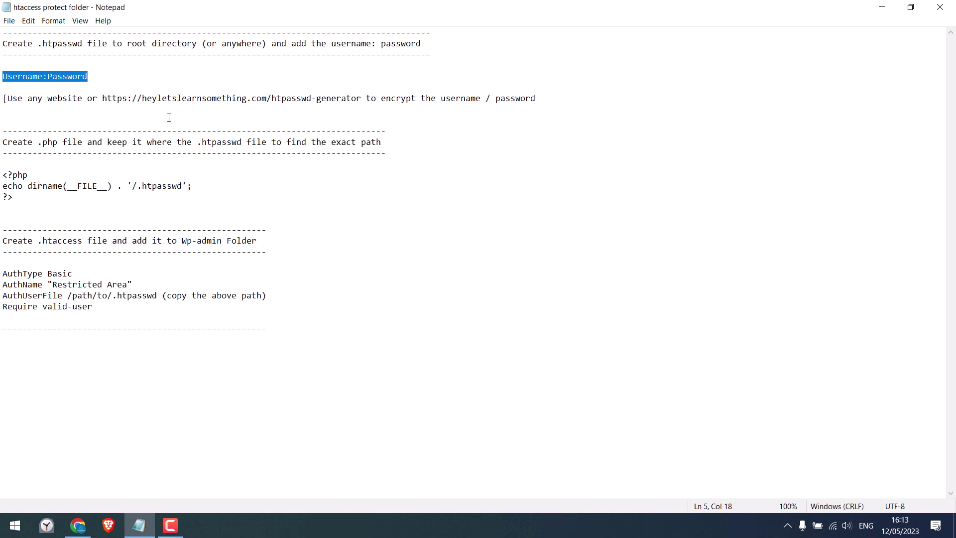
left_click_drag(104, 98, 360, 99)
key("ctrl+c")
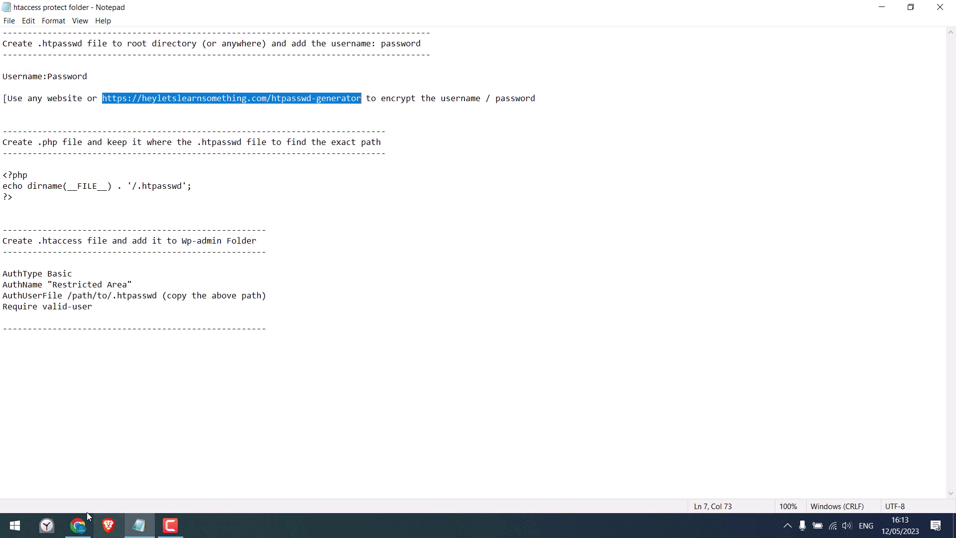
Step: Load the copied generator address in a new Chrome tab
left_click(78, 526)
left_click(170, 11)
key("ctrl+v")
key("Return")
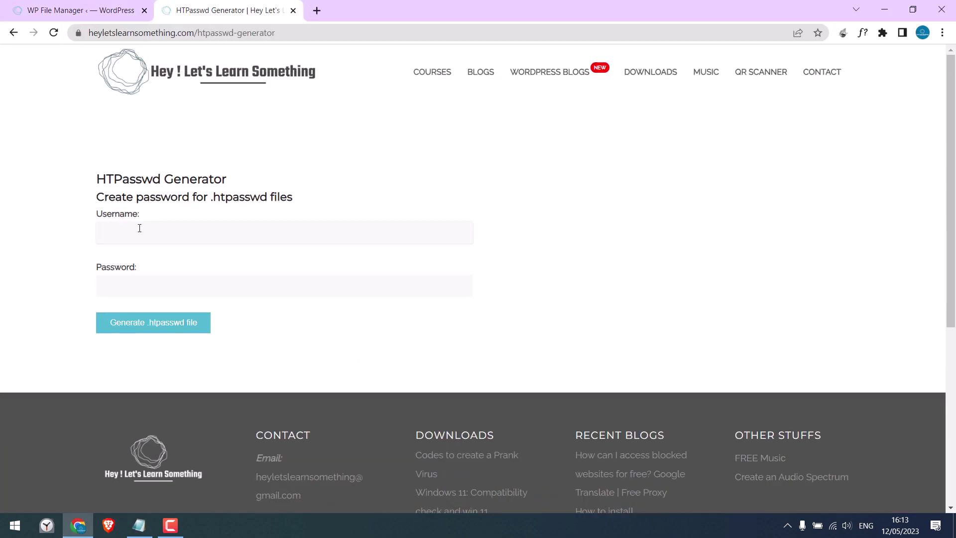
Step: Generate an htpasswd line for username 'test' and a chosen password
type("test")
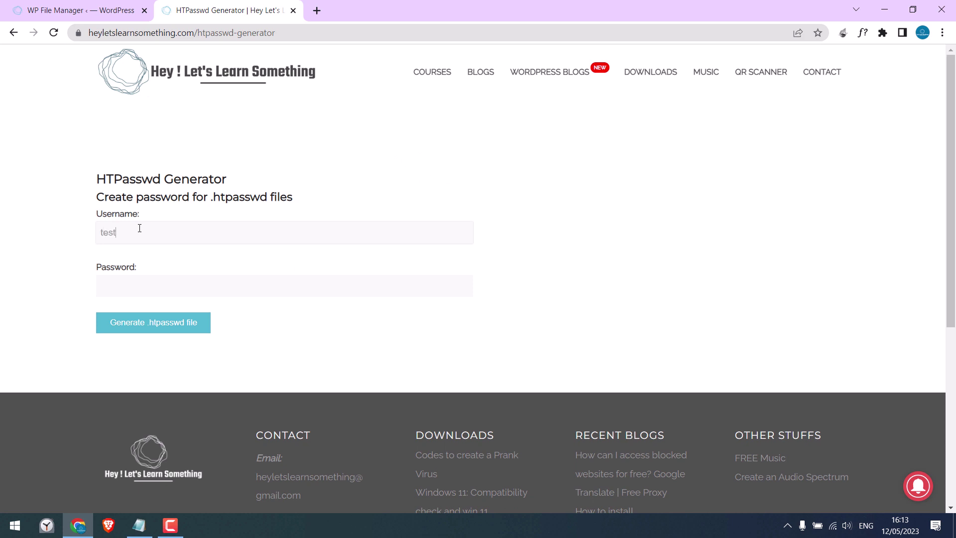
left_click(131, 277)
type("123456")
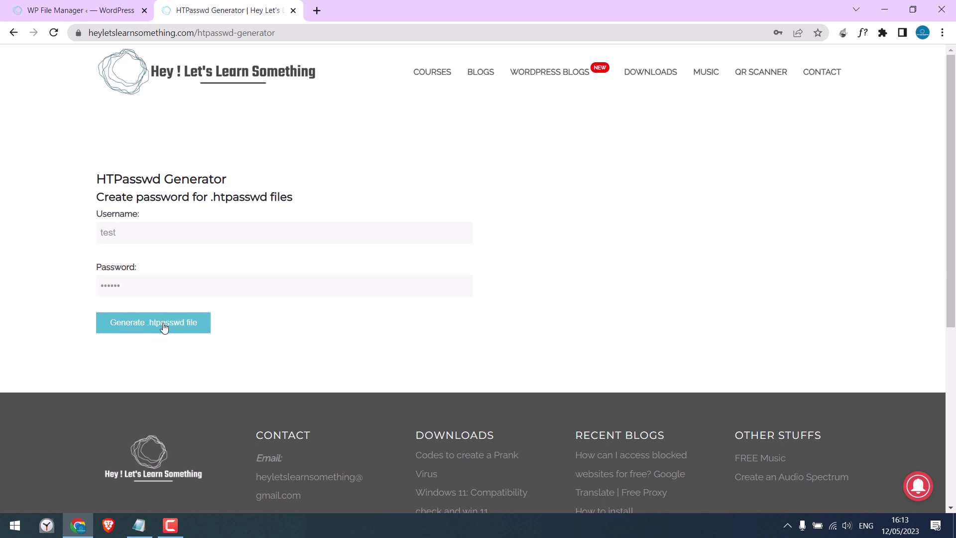
left_click(164, 327)
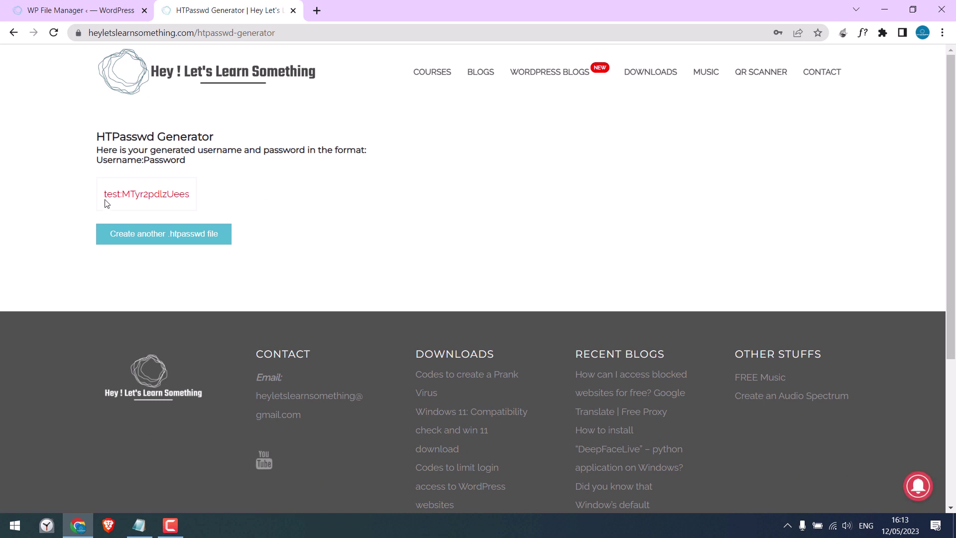
Step: Copy the generated username:password line
left_click_drag(104, 194, 202, 198)
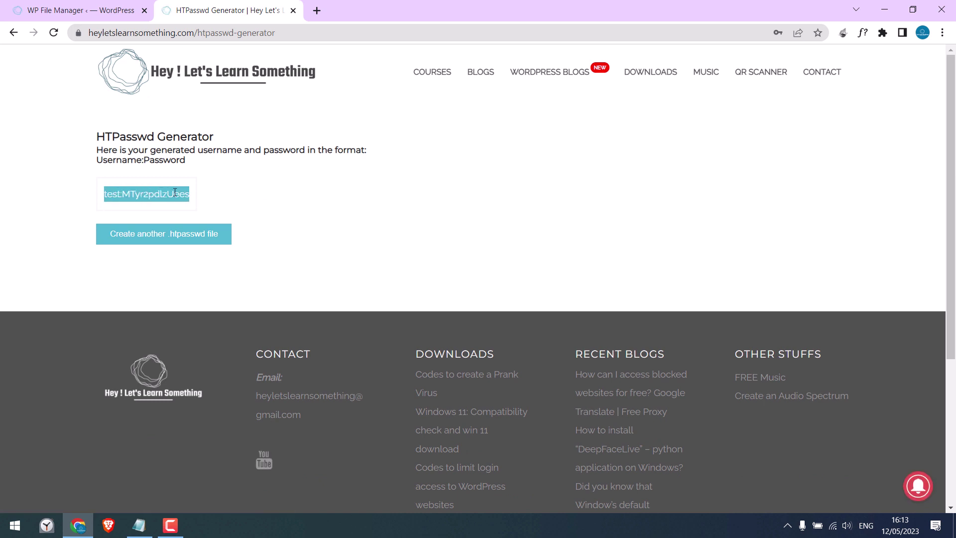
right_click(174, 194)
left_click(197, 202)
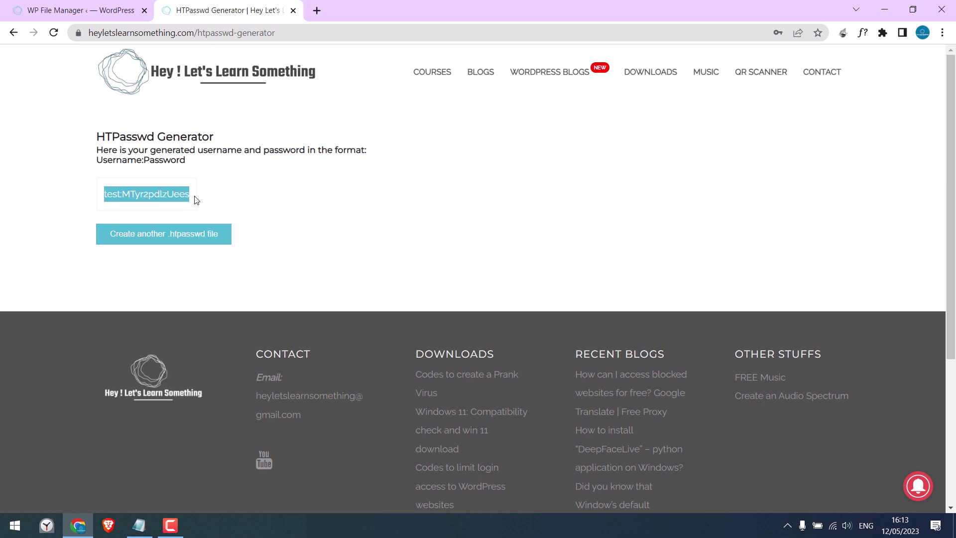
Step: Paste the credentials line into .htpasswd, close the generator tab, and save the file
left_click(87, 8)
left_click(352, 123)
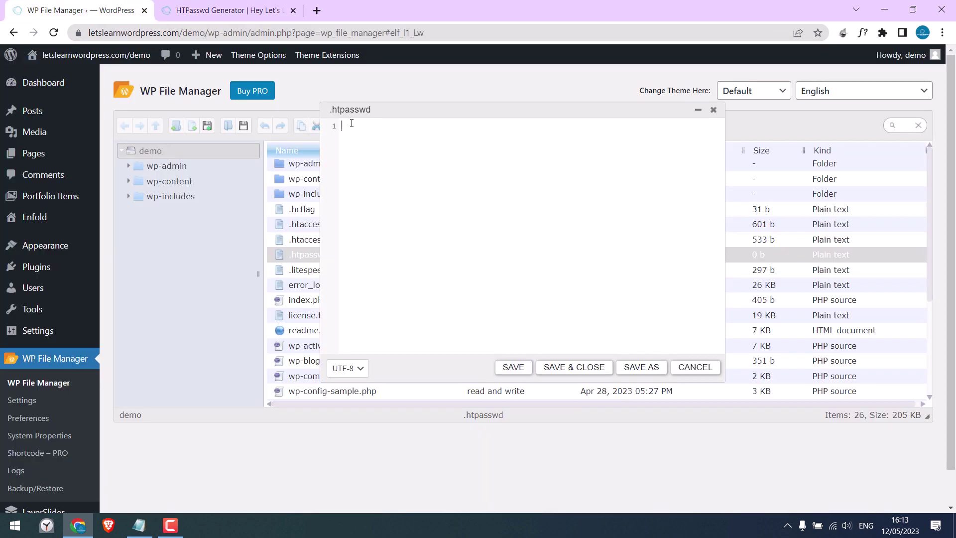
key("ctrl+v")
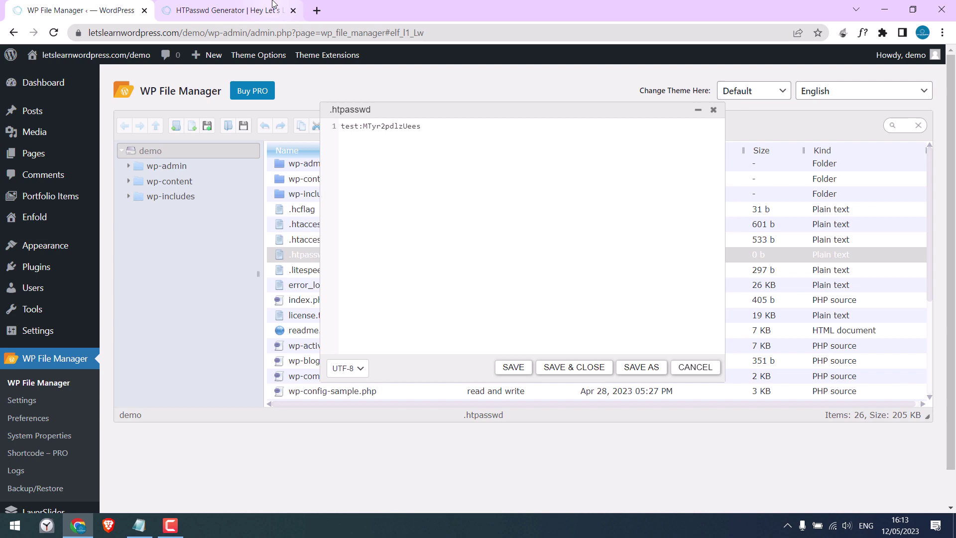
left_click(249, 10)
left_click(293, 10)
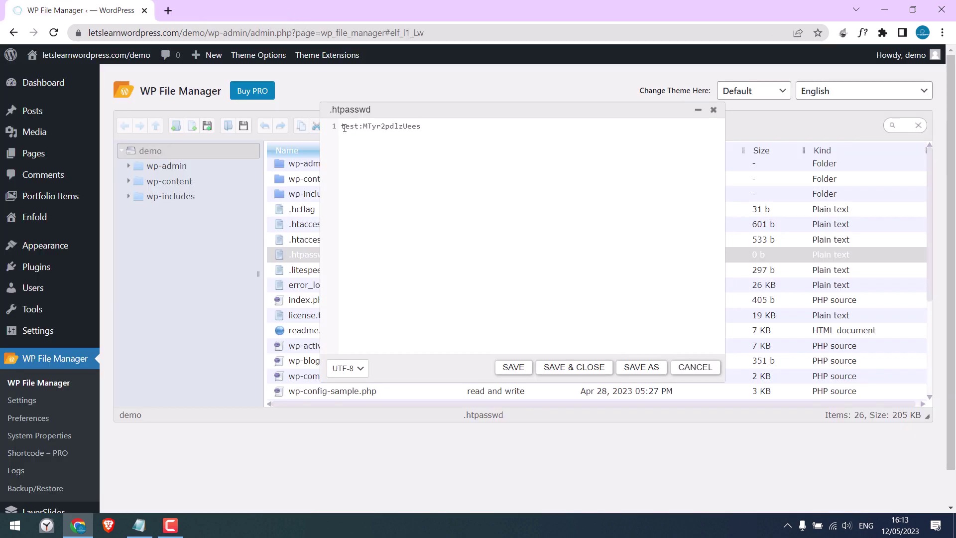
left_click(511, 369)
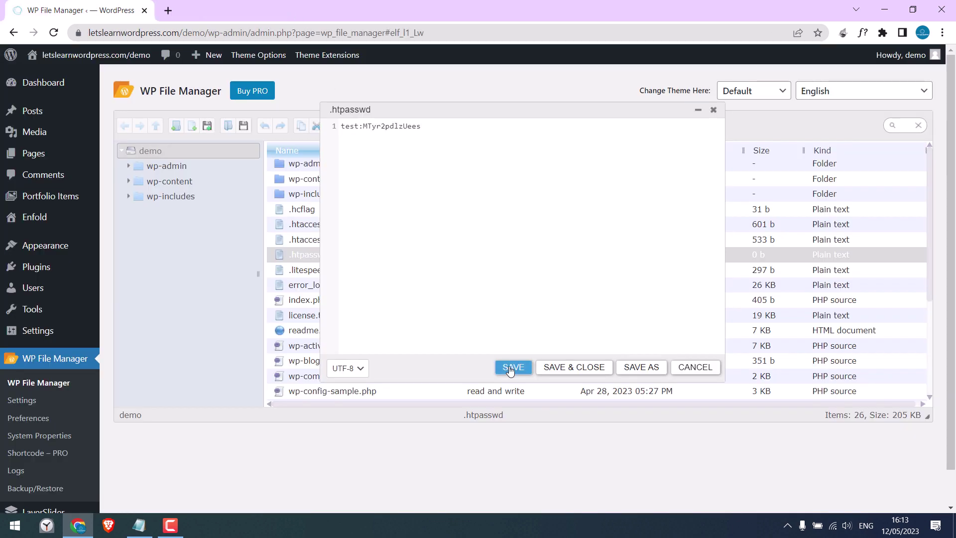
left_click(713, 110)
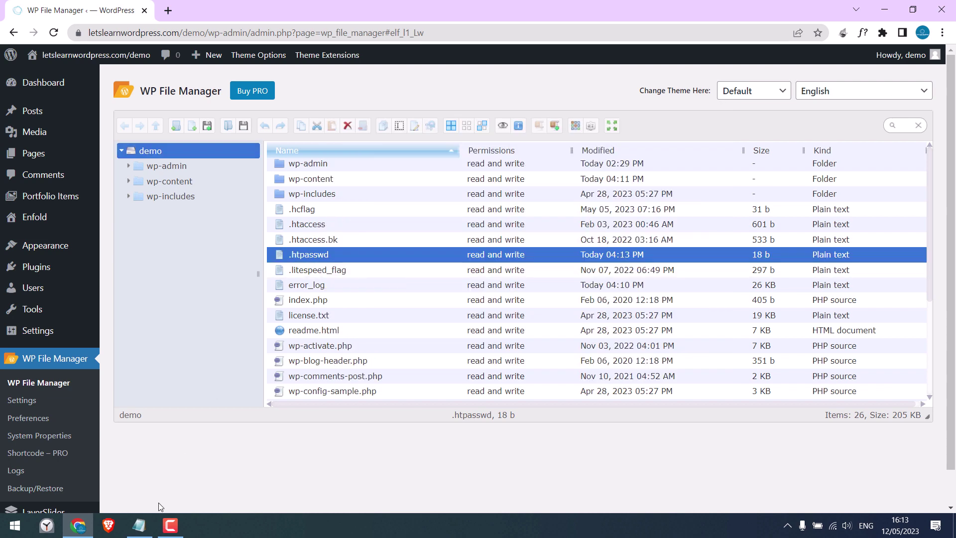
left_click(139, 526)
left_click(41, 105)
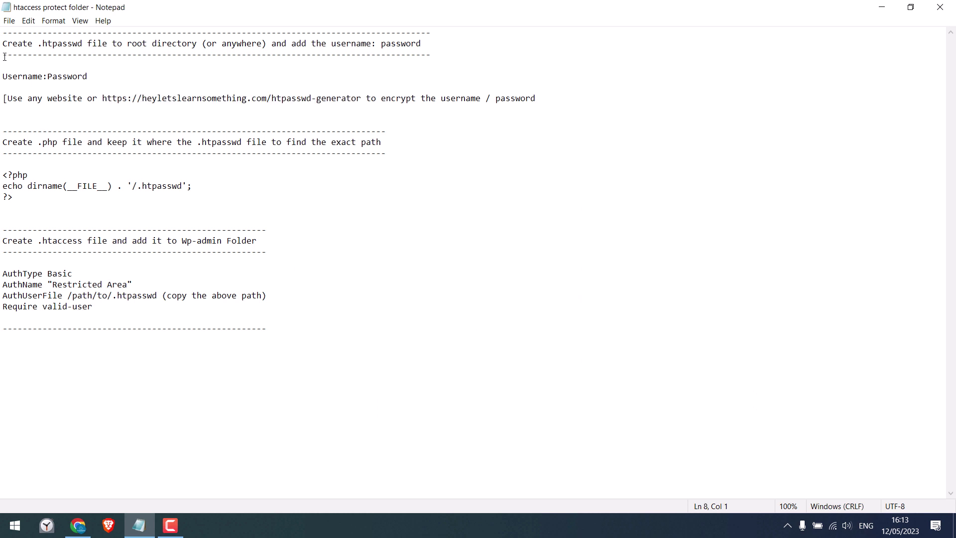
left_click_drag(1, 146, 267, 143)
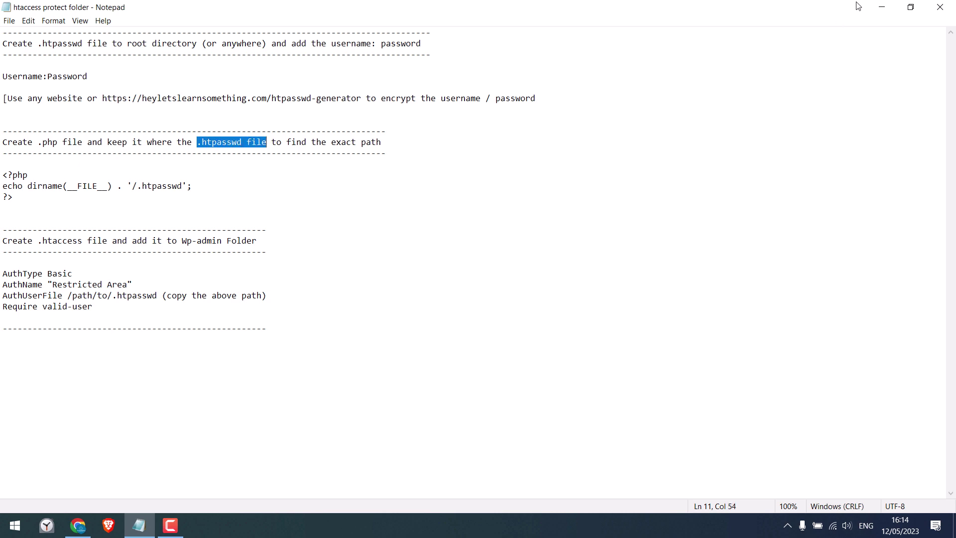
left_click(882, 7)
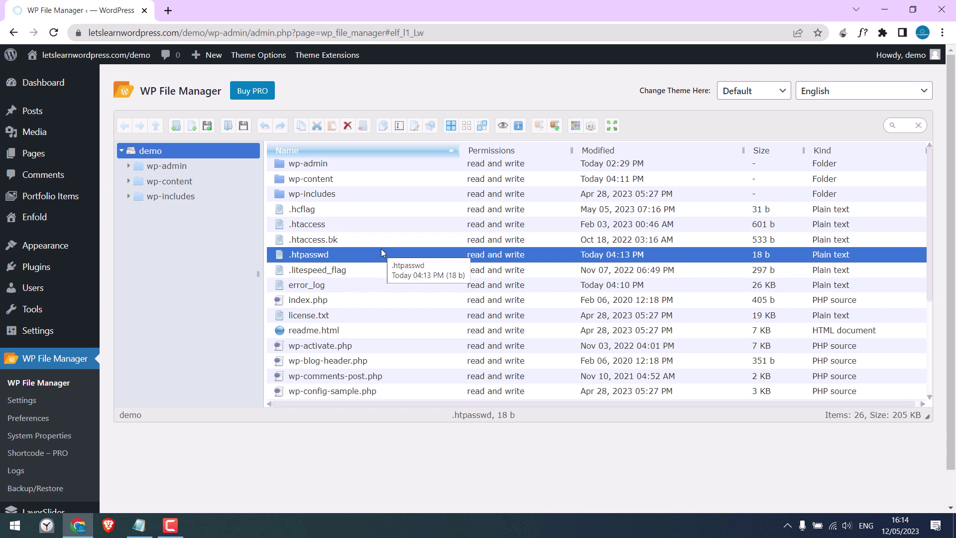
Step: Create a PHP source file named test.php in the site root and open it in Code Editor
left_click(194, 130)
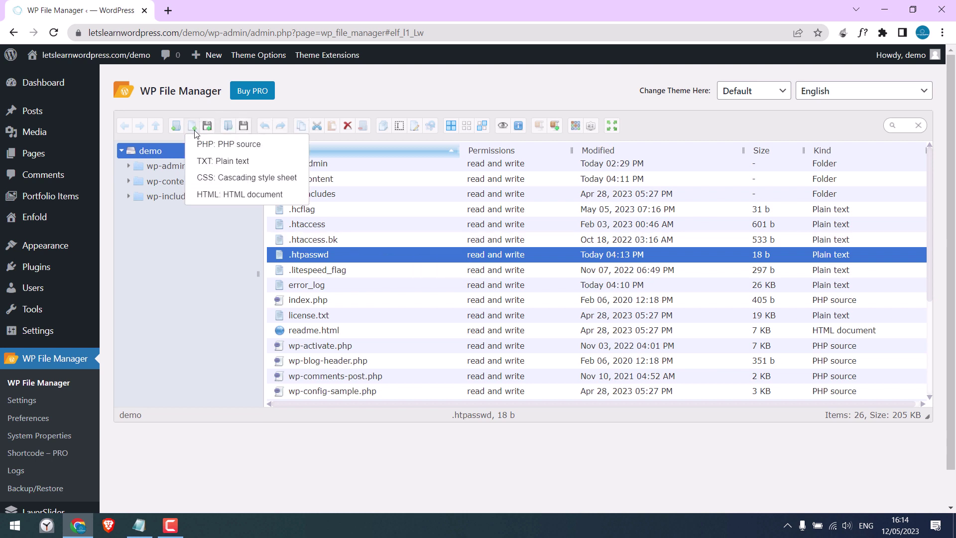
left_click(235, 144)
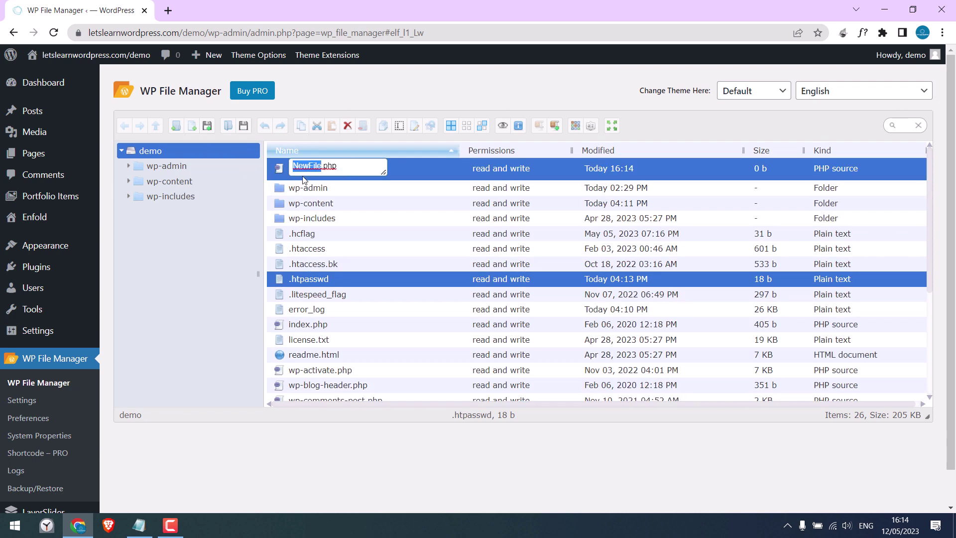
type("test")
key("Return")
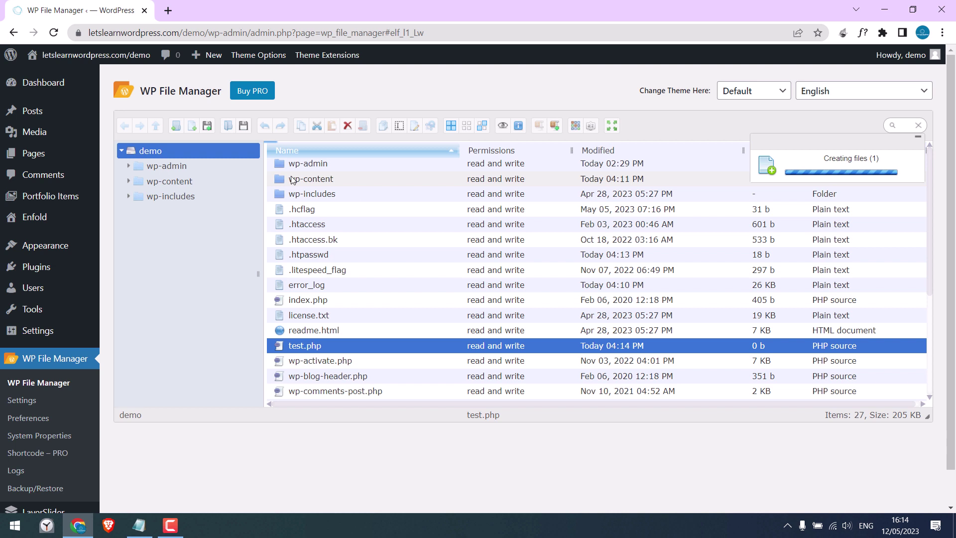
left_click(298, 349)
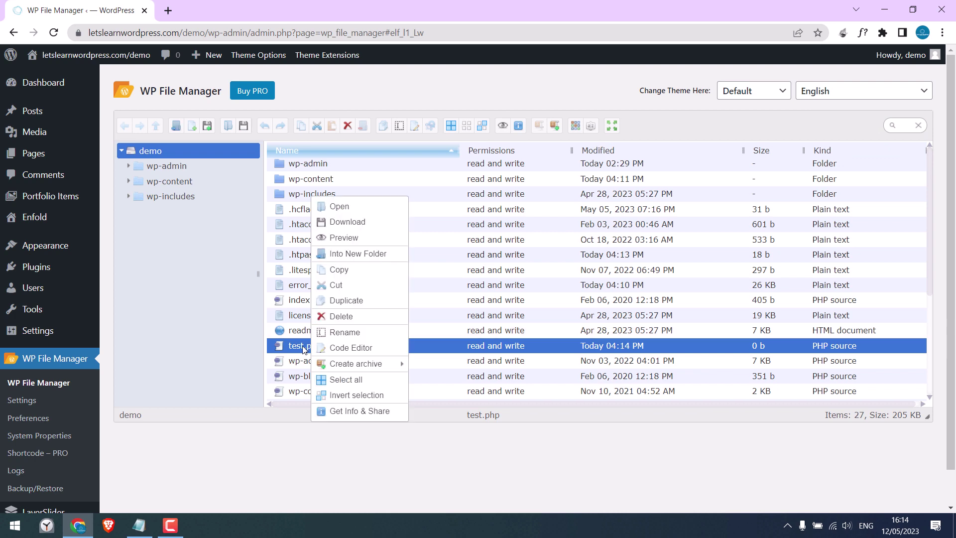
left_click(347, 348)
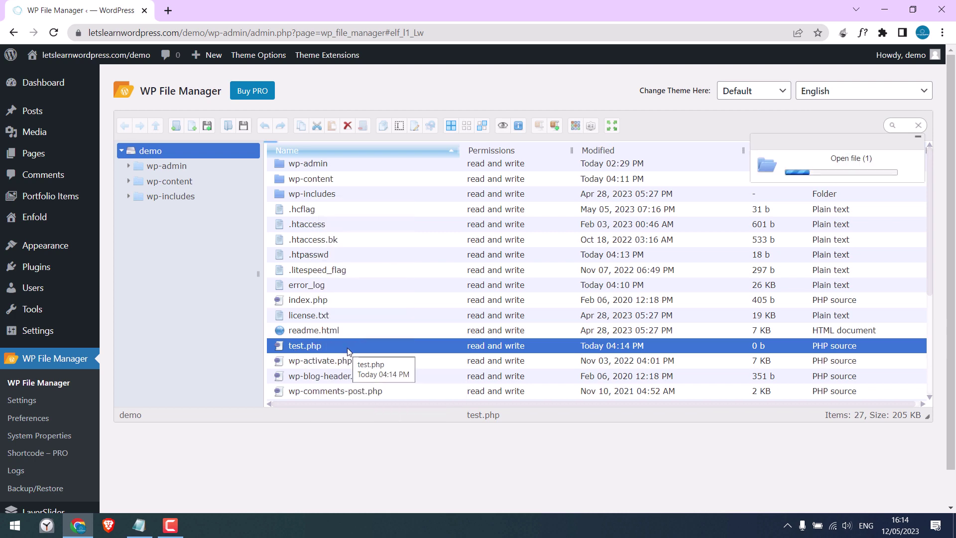
Step: Paste the three-line PHP snippet echoing the .htpasswd path from Notepad into test.php and save it at 47 b
left_click(139, 525)
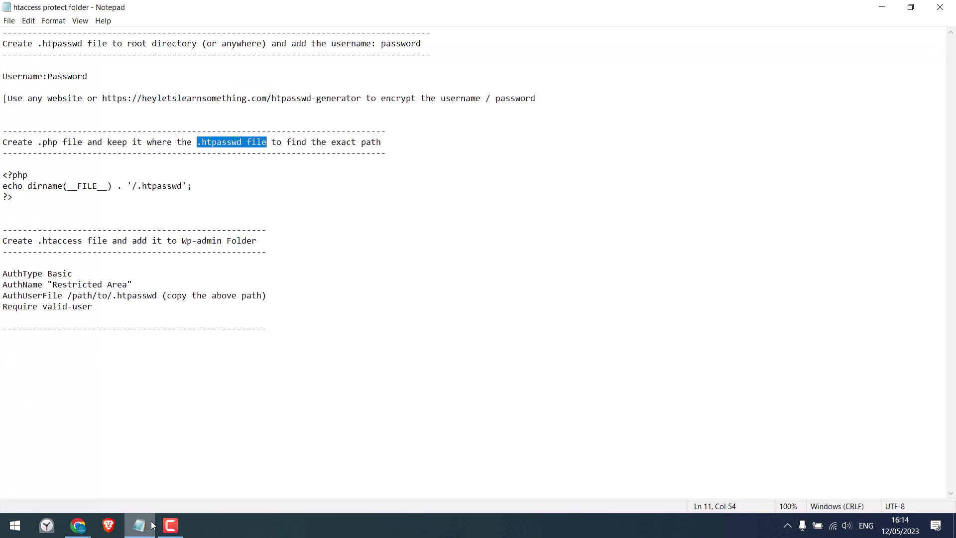
left_click_drag(5, 173, 21, 193)
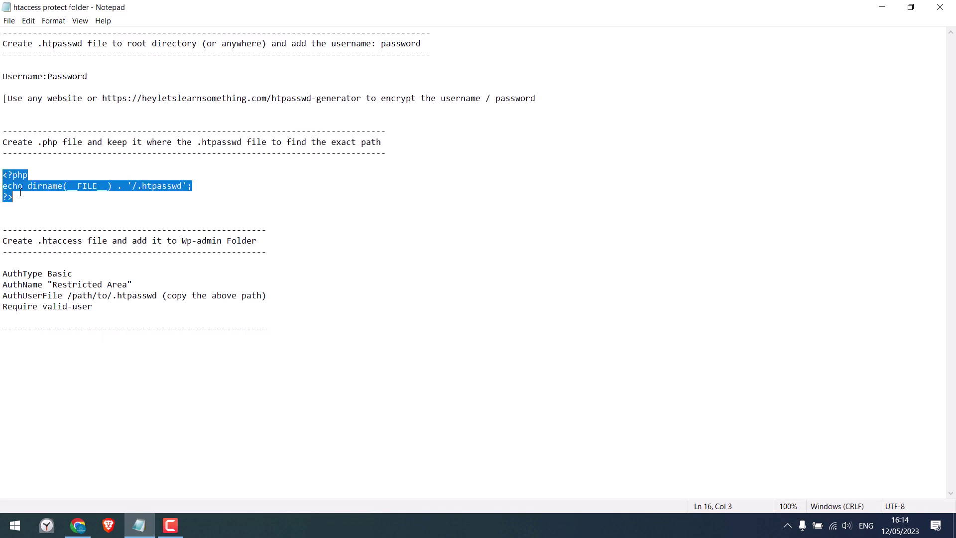
right_click(18, 185)
left_click(38, 220)
left_click(889, 5)
key("ctrl+v")
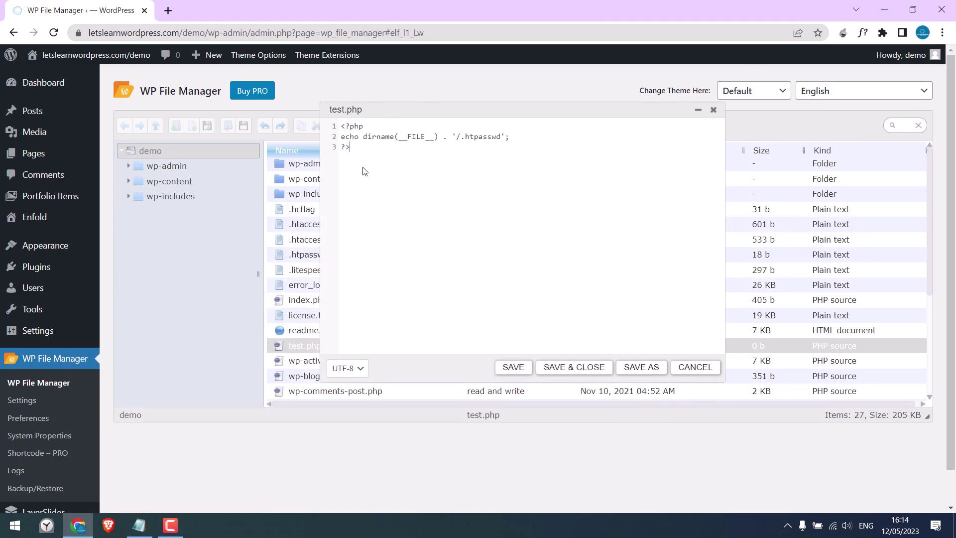
left_click(514, 368)
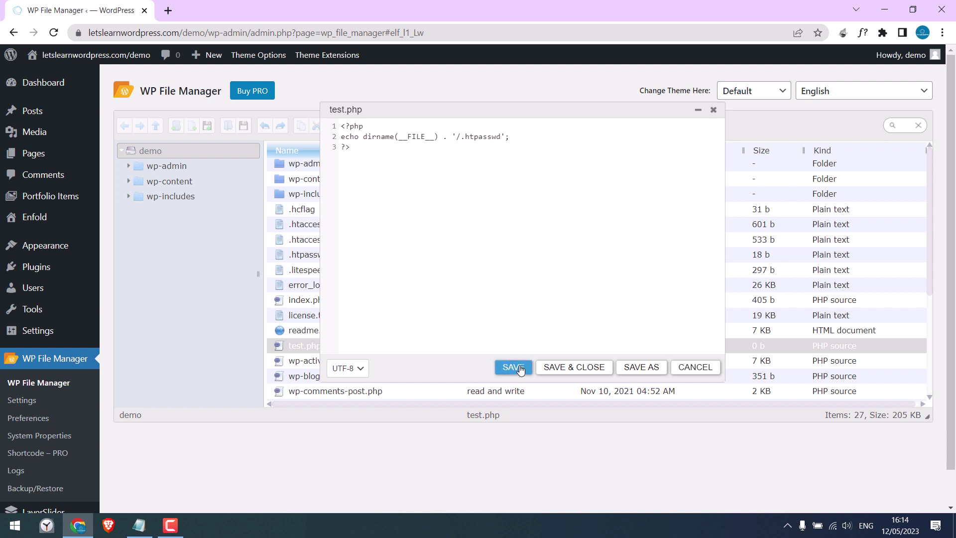
left_click(713, 110)
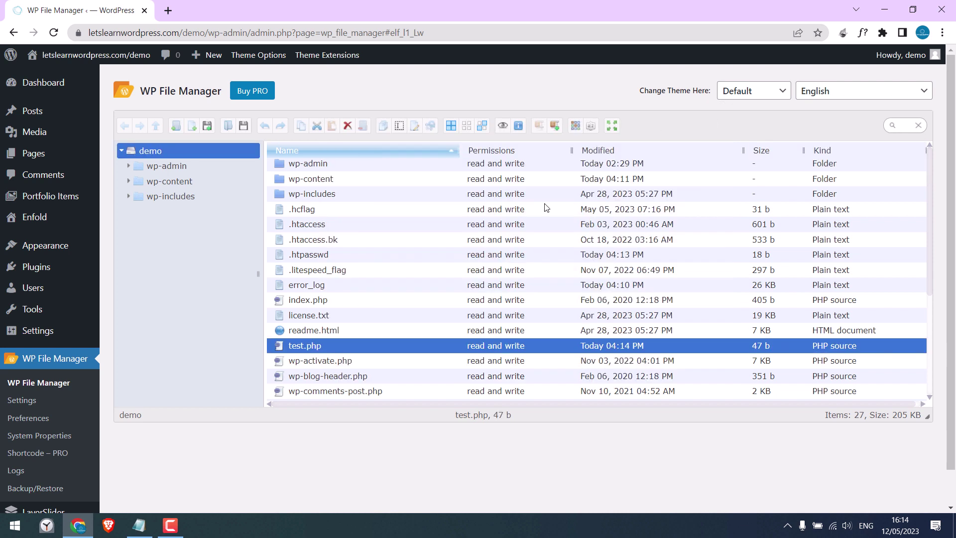
Step: Copy the test.php name and load letslearnwordpress.com/demo/test.php in a new tab
right_click(309, 347)
left_click(325, 332)
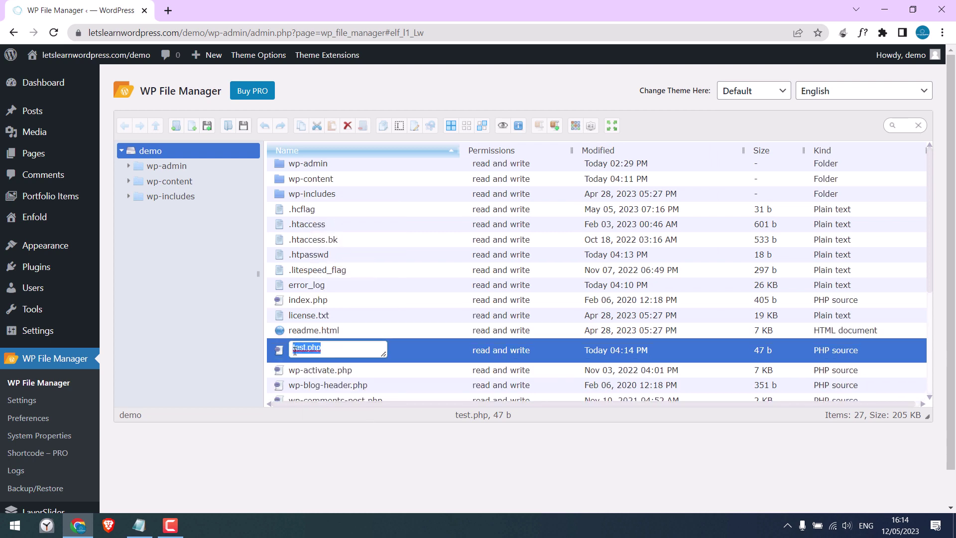
right_click(305, 351)
left_click(348, 267)
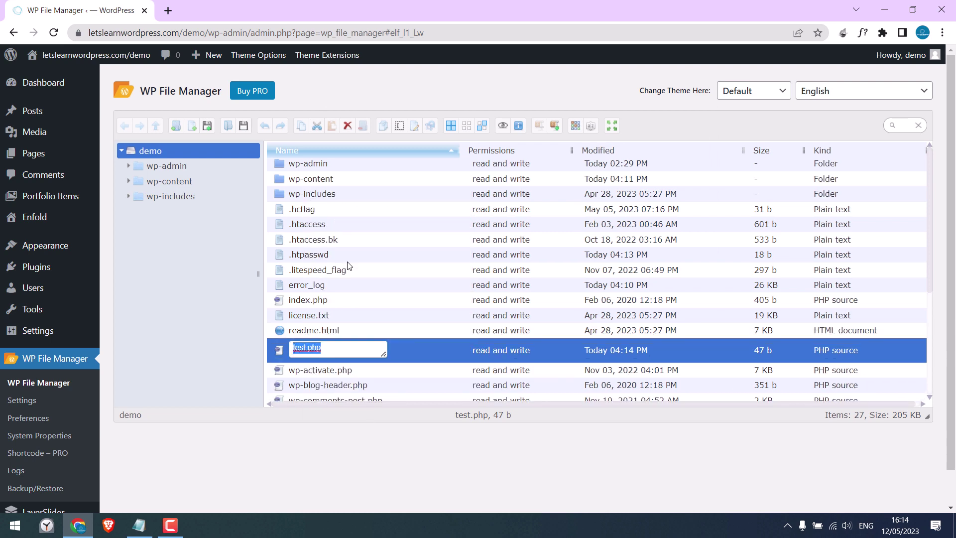
left_click(167, 10)
type("letslearnwordpress.com/demo/test.php")
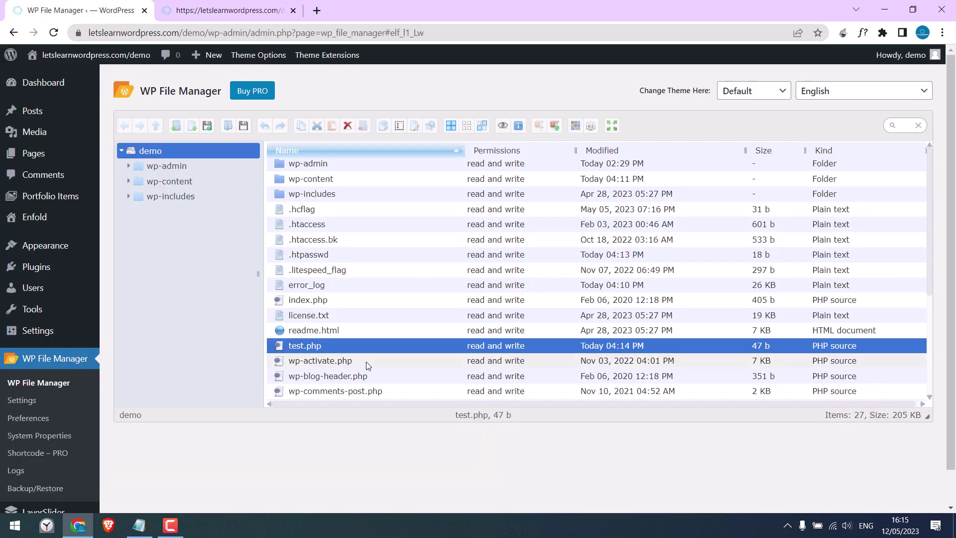
Step: Permanently delete test.php from the site root, leaving 26 items
right_click(306, 345)
left_click(343, 320)
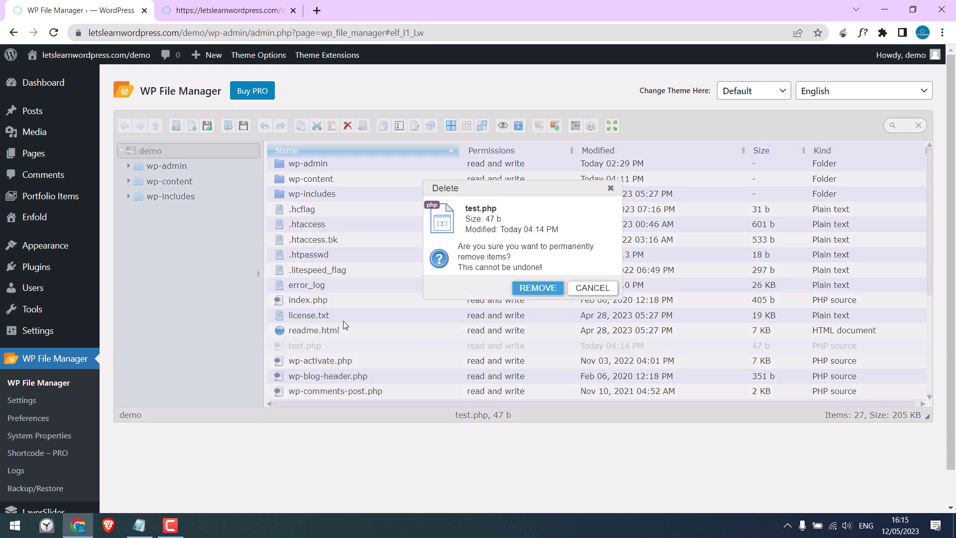
left_click(538, 289)
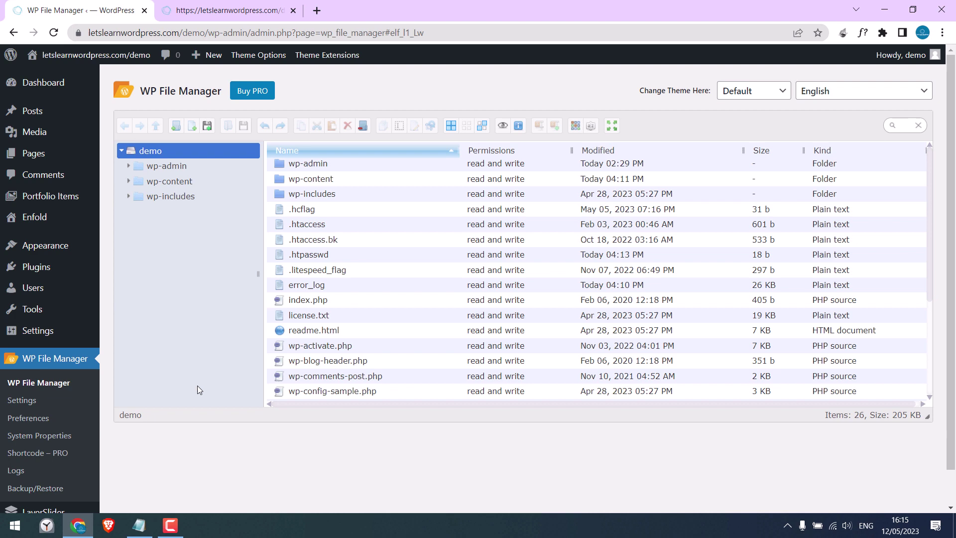
left_click(139, 526)
Step: Copy the file name '.htaccess' from the Notepad notes, then minimize Notepad
left_click(101, 262)
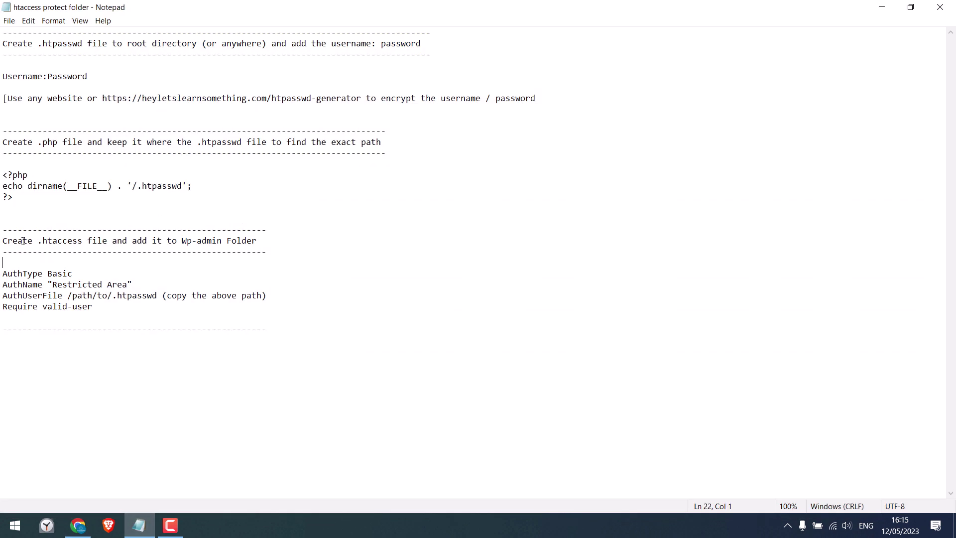
left_click_drag(1, 241, 92, 241)
left_click(101, 252)
left_click_drag(177, 241, 253, 240)
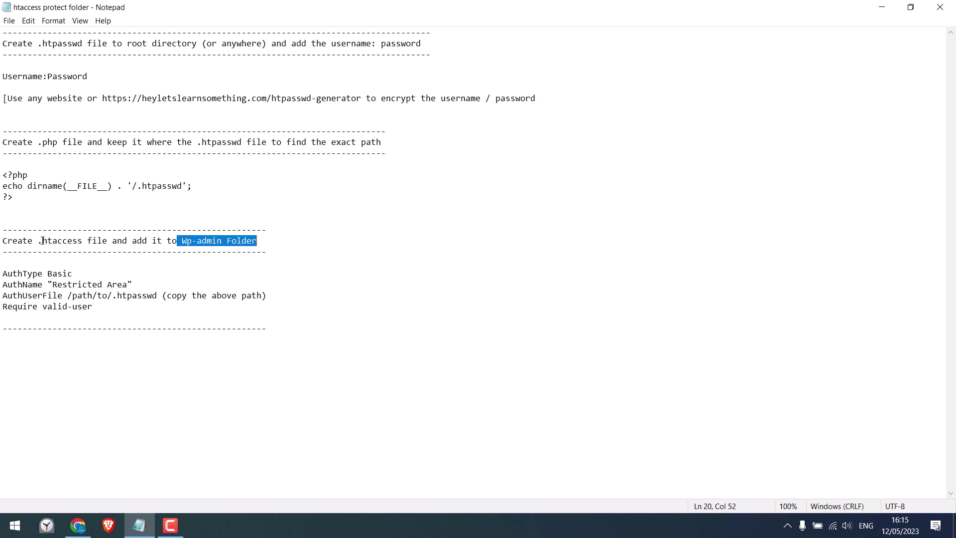
left_click_drag(40, 241, 79, 241)
right_click(83, 241)
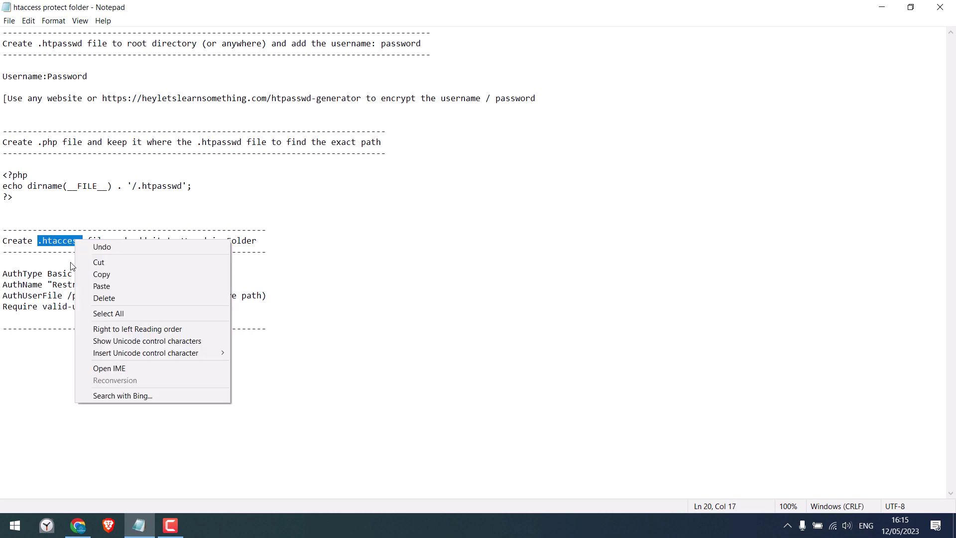
left_click(95, 272)
left_click(882, 6)
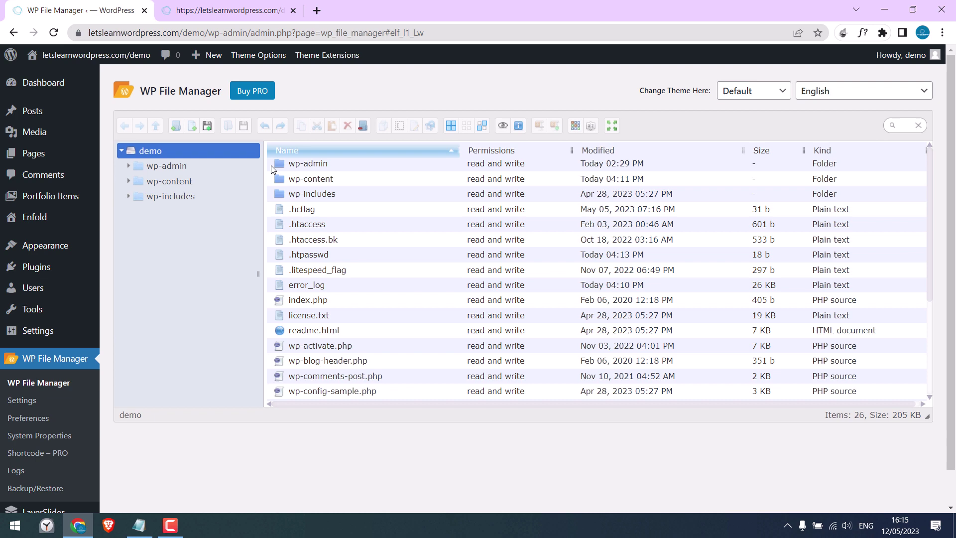
Step: Create a new text file named .htaccess inside wp-admin and open it in the Code Editor
double_click(291, 168)
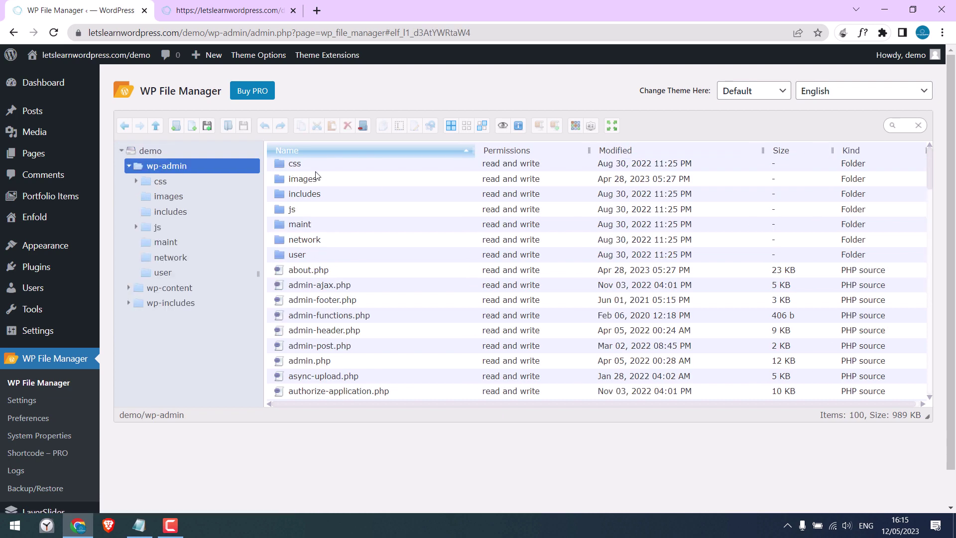
left_click(193, 128)
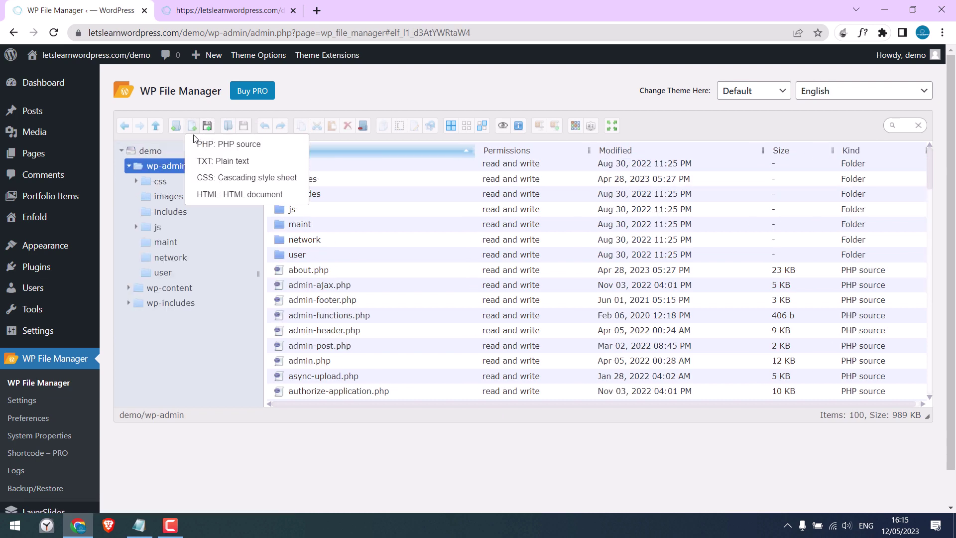
left_click(244, 161)
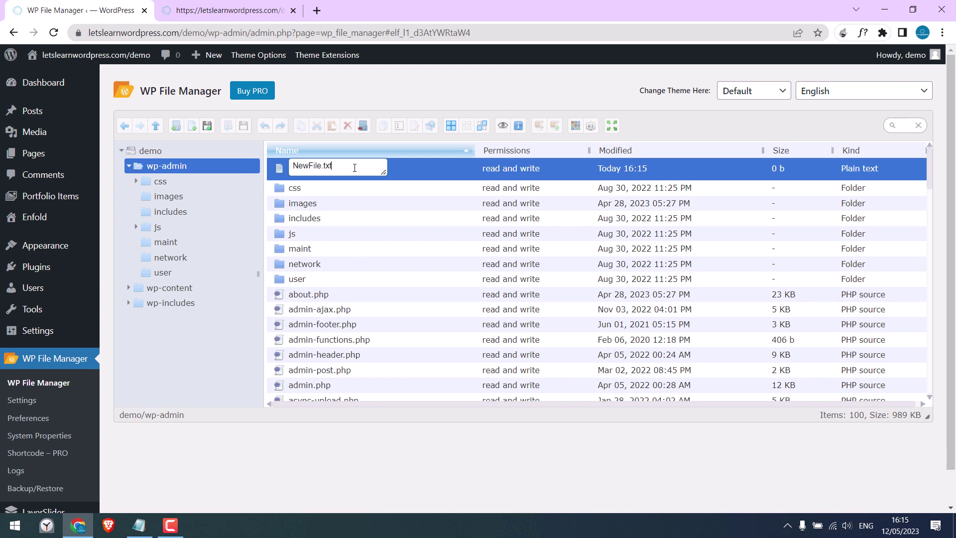
key("ctrl+a")
type(".htaccess")
key("Return")
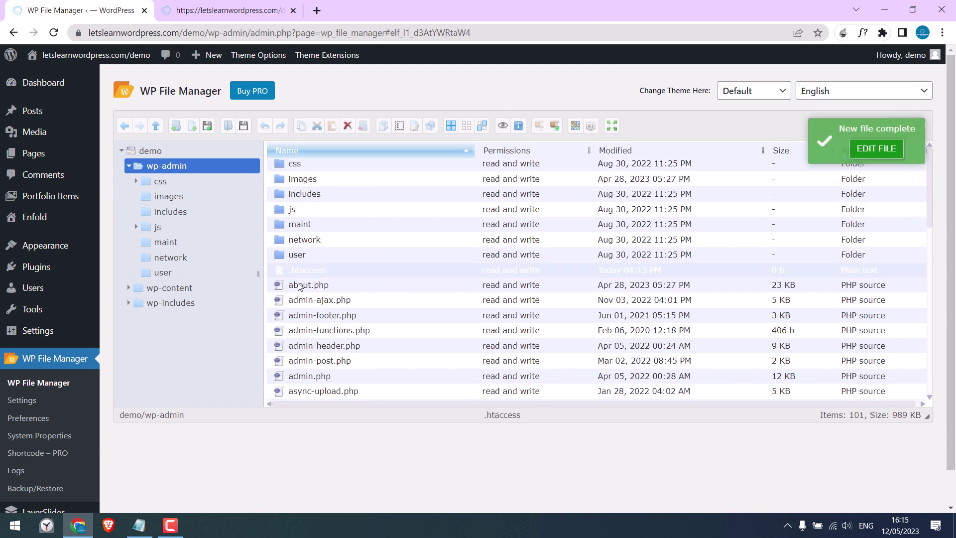
right_click(309, 271)
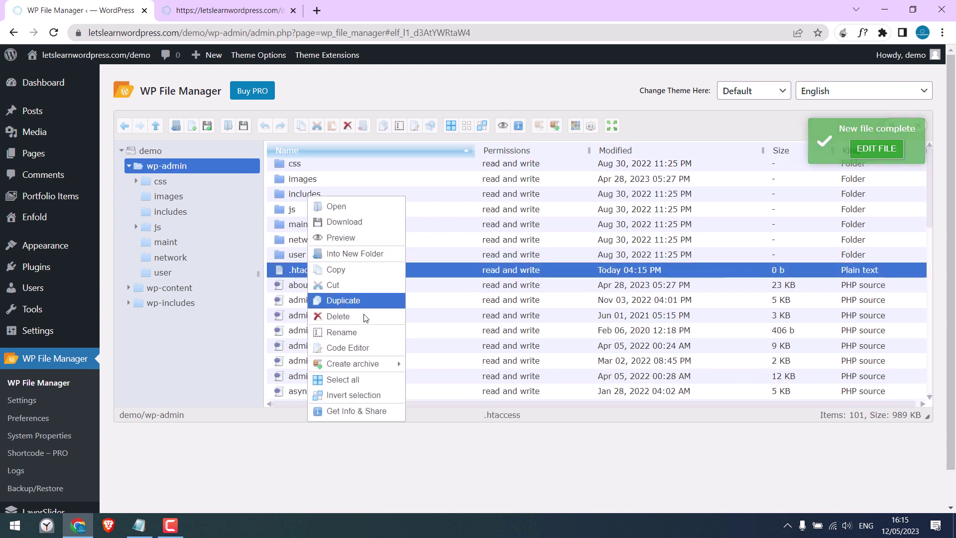
left_click(363, 348)
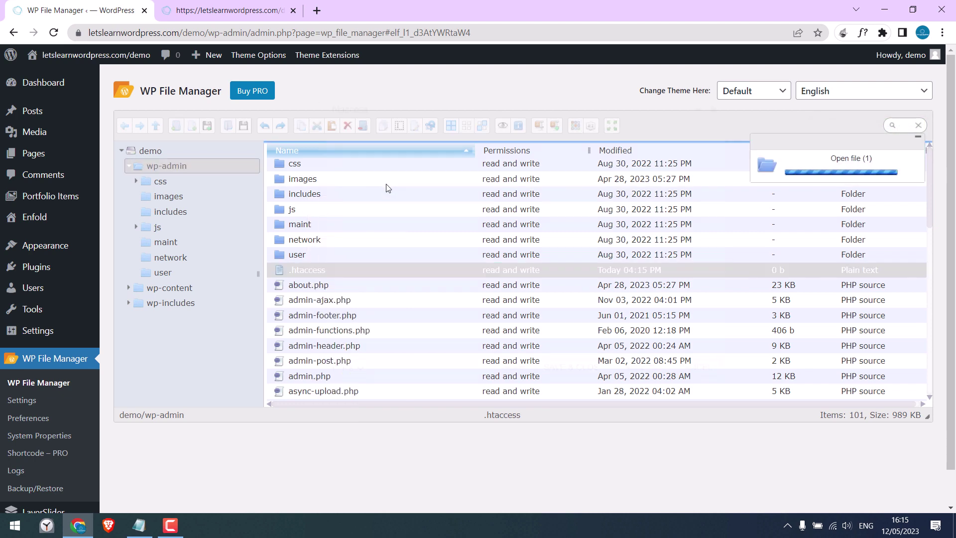
Step: Paste the four Basic authentication lines from the Notepad notes into the empty .htaccess
left_click(139, 526)
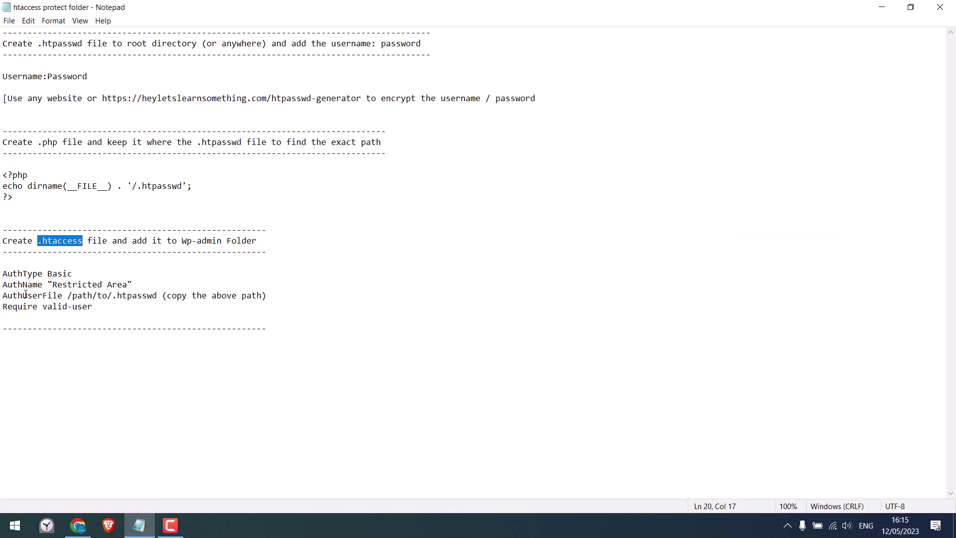
left_click_drag(2, 274, 247, 313)
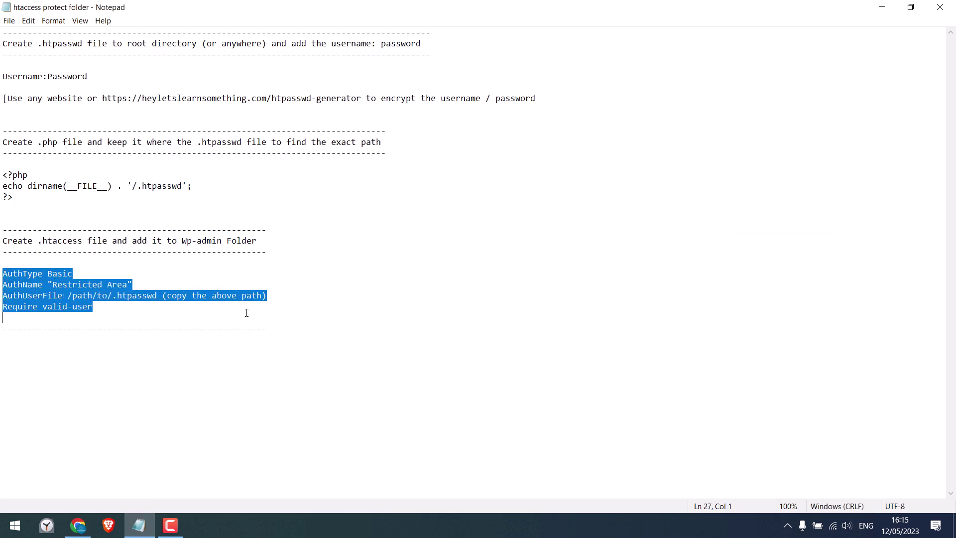
right_click(142, 297)
left_click(149, 328)
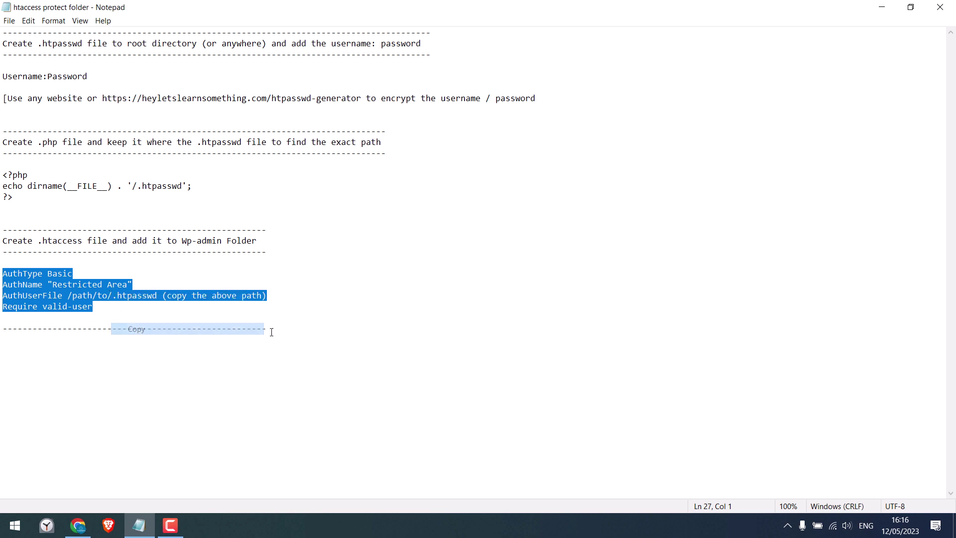
left_click(888, 7)
left_click(397, 162)
key("ctrl+v")
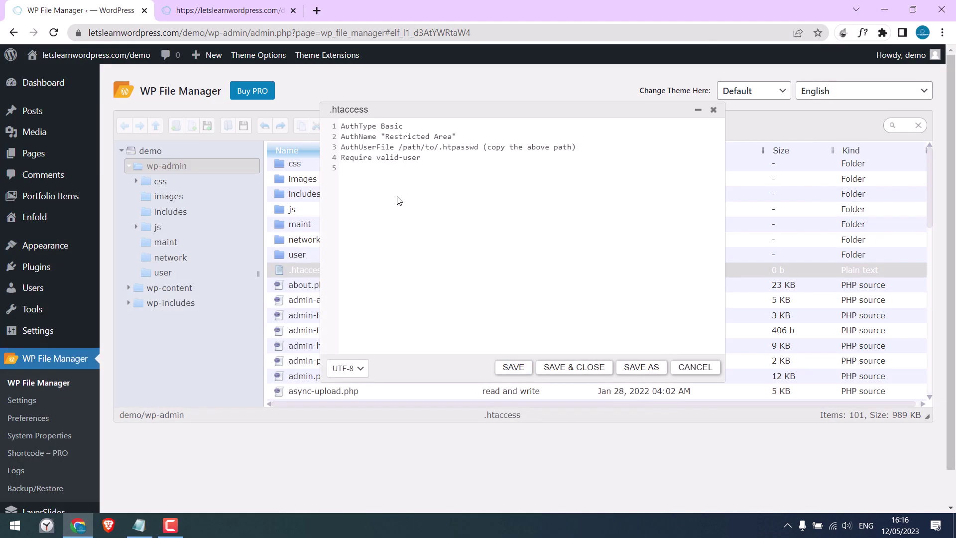
Step: Replace the AuthUserFile placeholder with the real .htpasswd path and save .htaccess at 138 b
left_click_drag(399, 148, 590, 146)
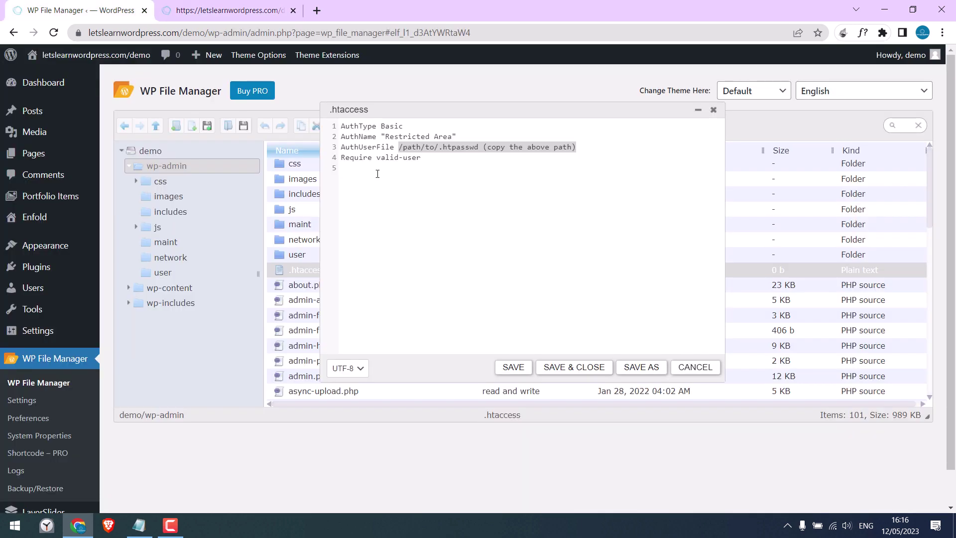
left_click(398, 148)
left_click_drag(399, 149, 575, 148)
right_click(574, 147)
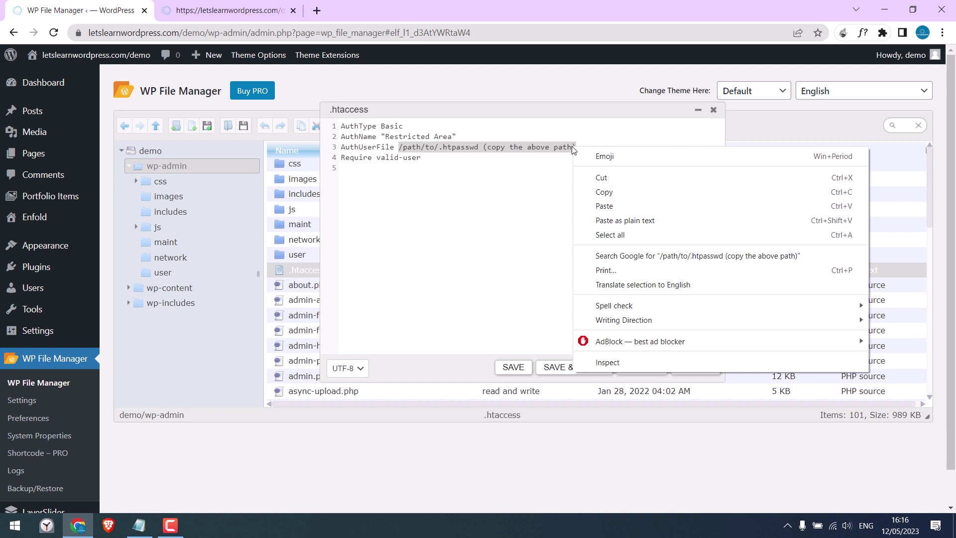
left_click(590, 207)
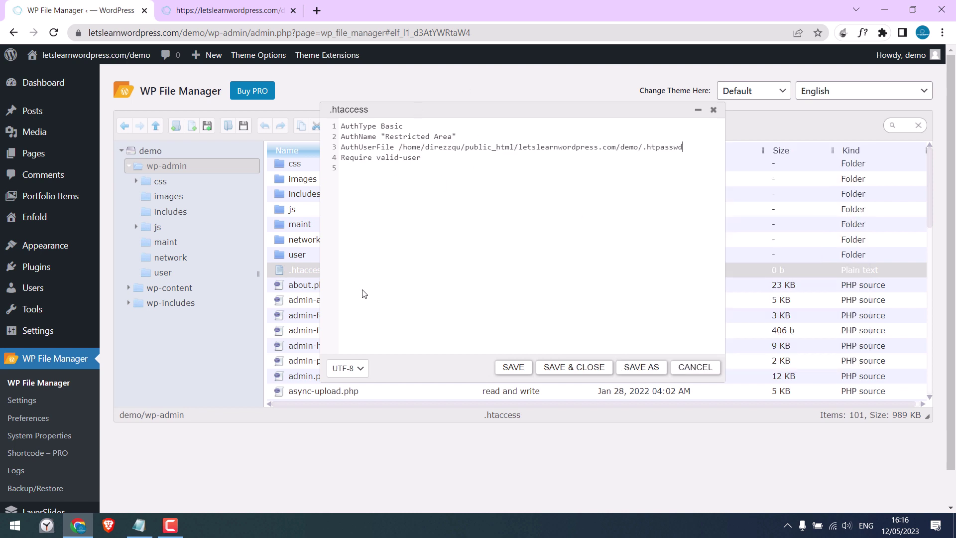
left_click(514, 367)
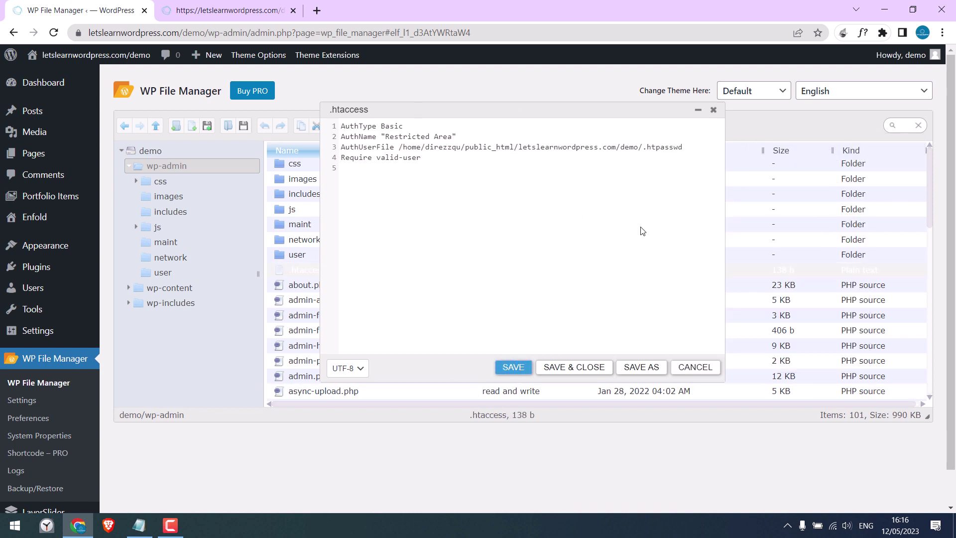
left_click(713, 110)
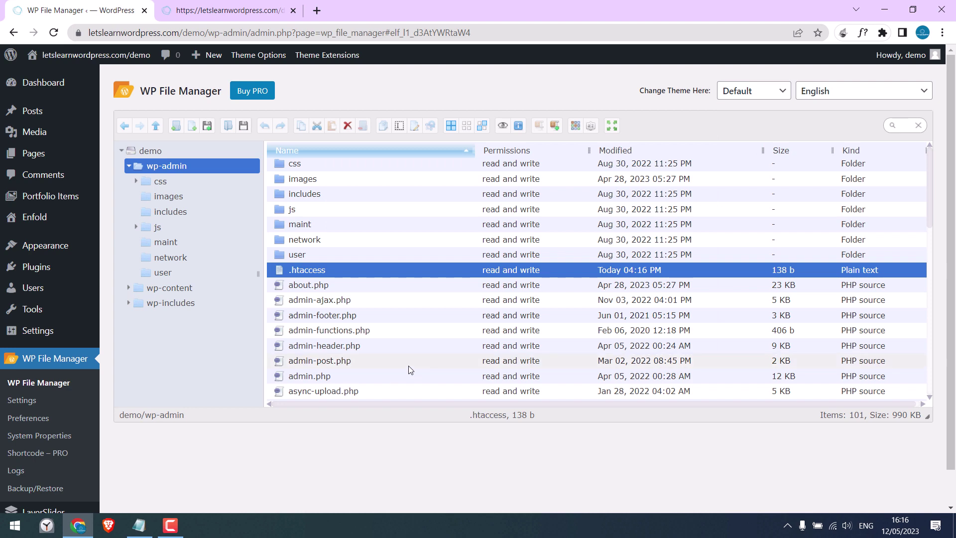
Step: Load the site's wp-admin address in a new Chrome incognito window
left_click_drag(251, 38, 90, 33)
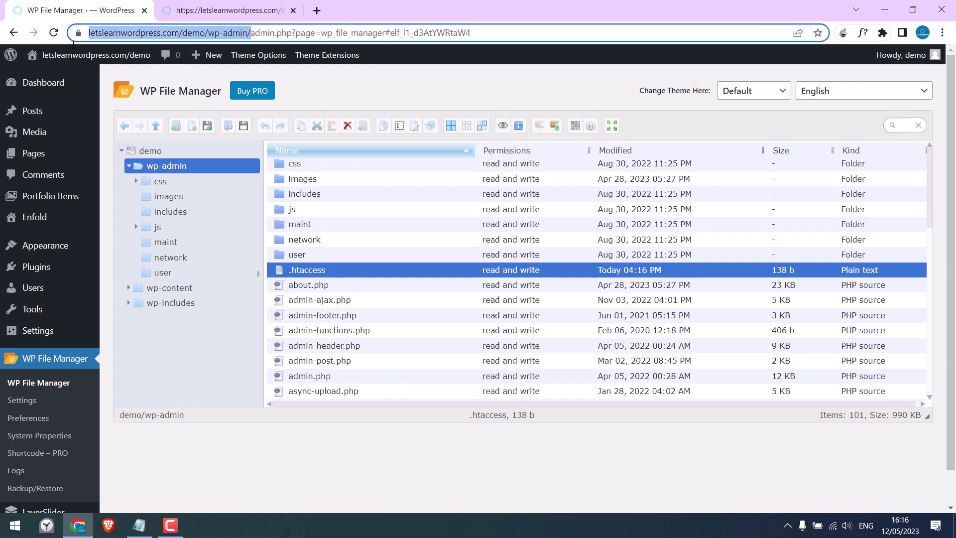
key("ctrl+c")
key("ctrl+shift+n")
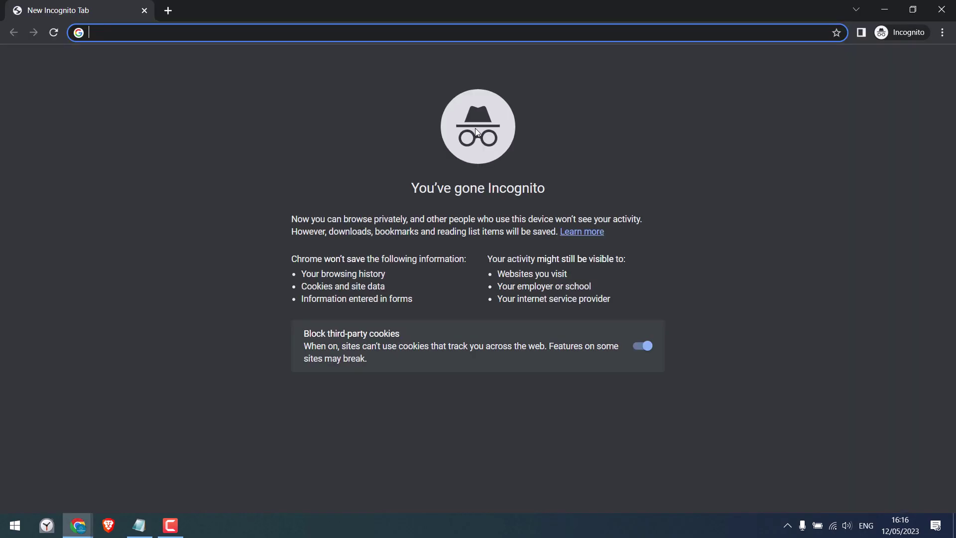
key("ctrl+v")
key("Return")
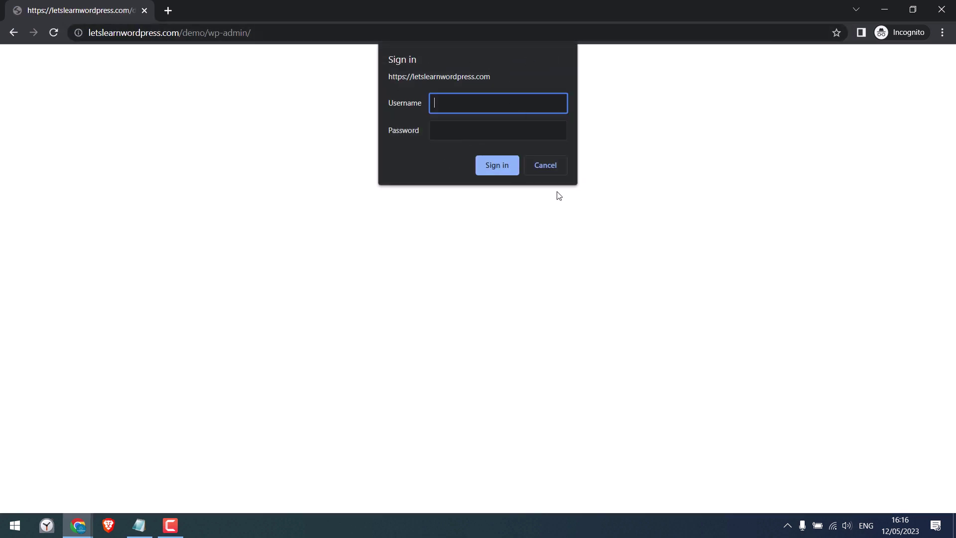
Step: At the sign-in prompt, submit wrong credentials, then the correct username and password to reach the login page
type("dasdsa")
key("Tab")
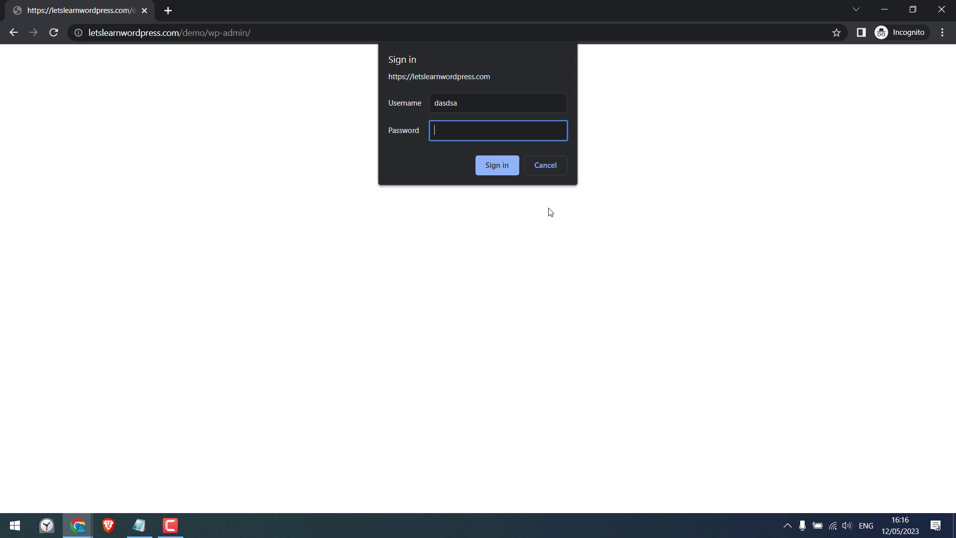
key("Return")
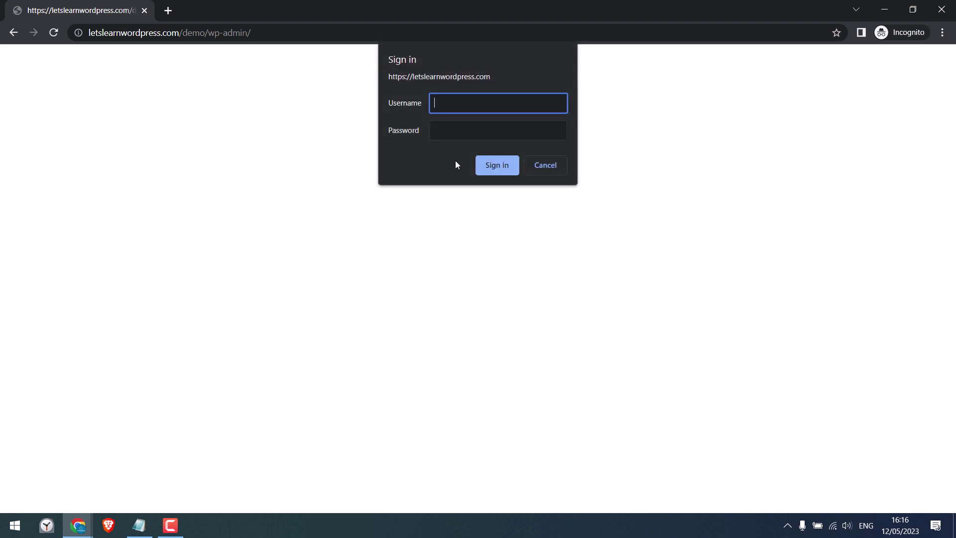
type("test")
key("Tab")
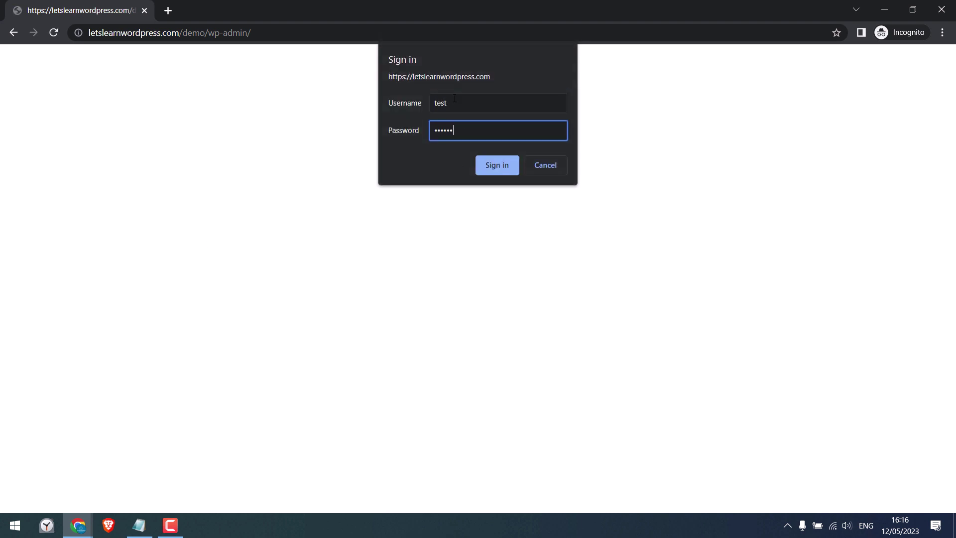
left_click(498, 168)
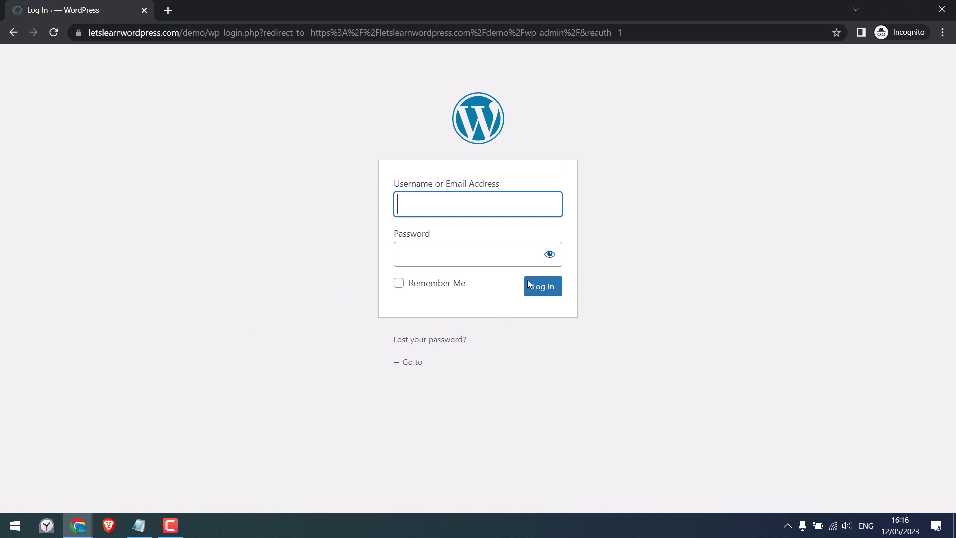